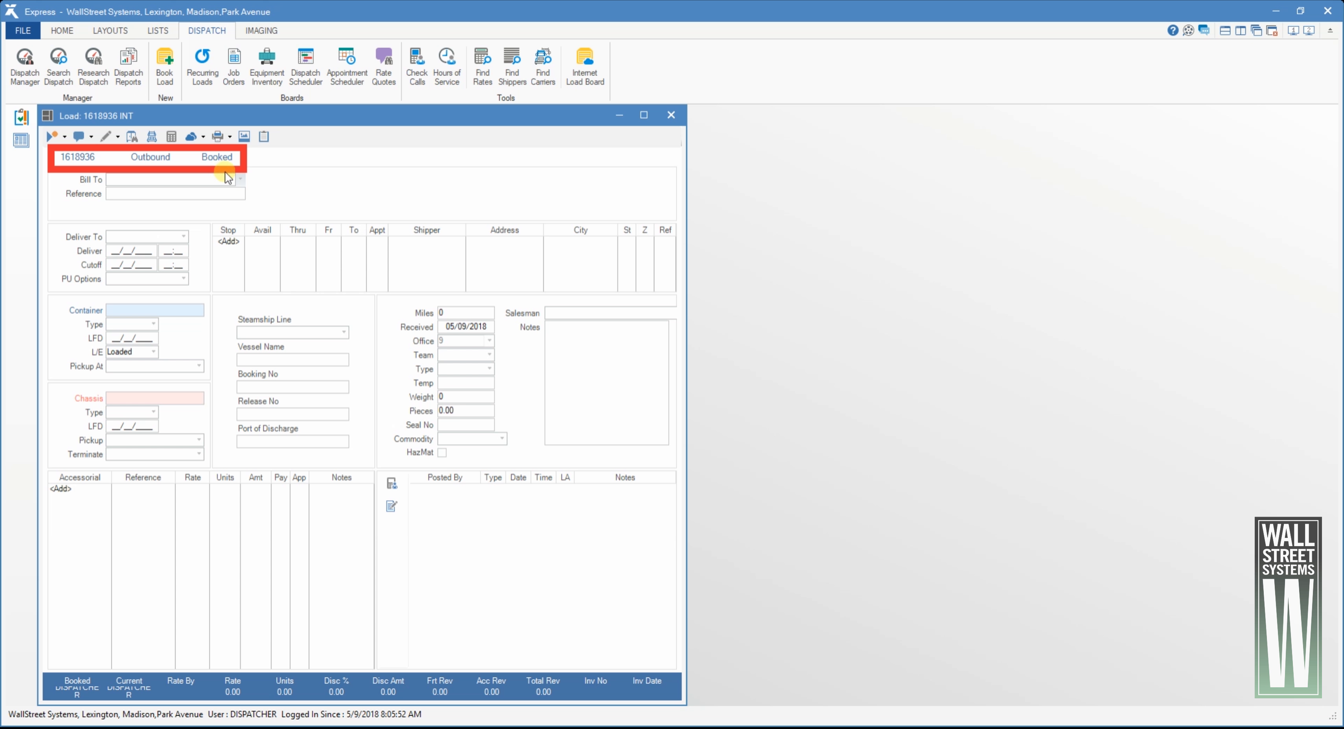
Set the load's Bill To customer to WALL STREET SYSTEMS-1 and enter reference REF123456
{"action": "left_click", "coordinate": [175, 179]}
{"action": "type", "text": "WALL STREET SYSTEMS-1"}
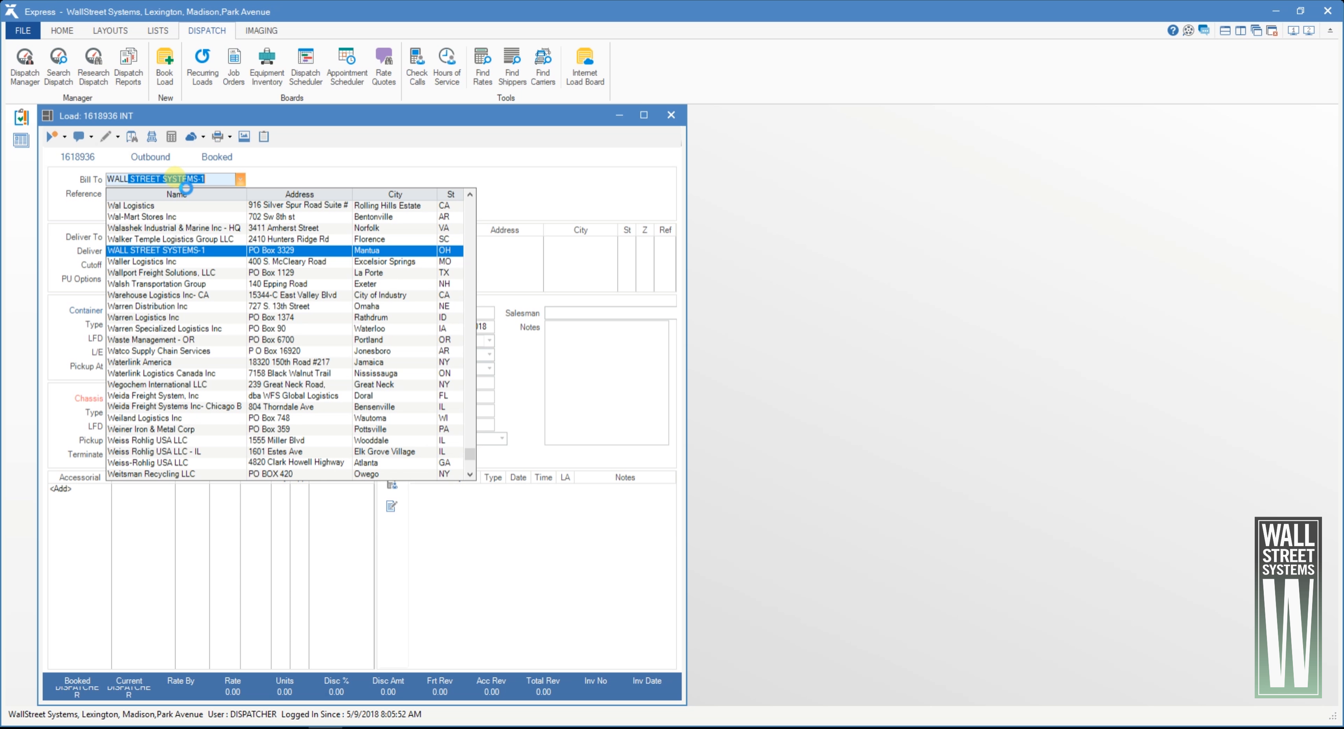
{"action": "key", "text": "Return"}
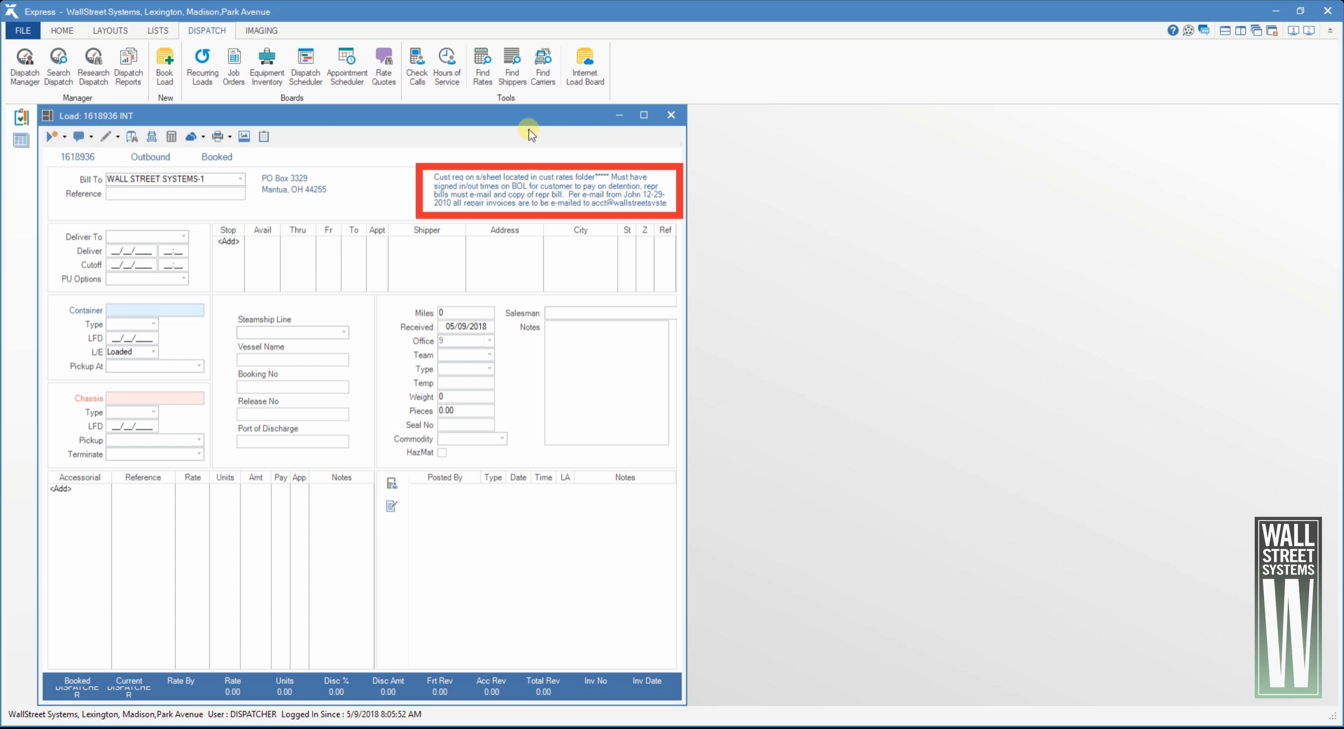
{"action": "left_click", "coordinate": [150, 194]}
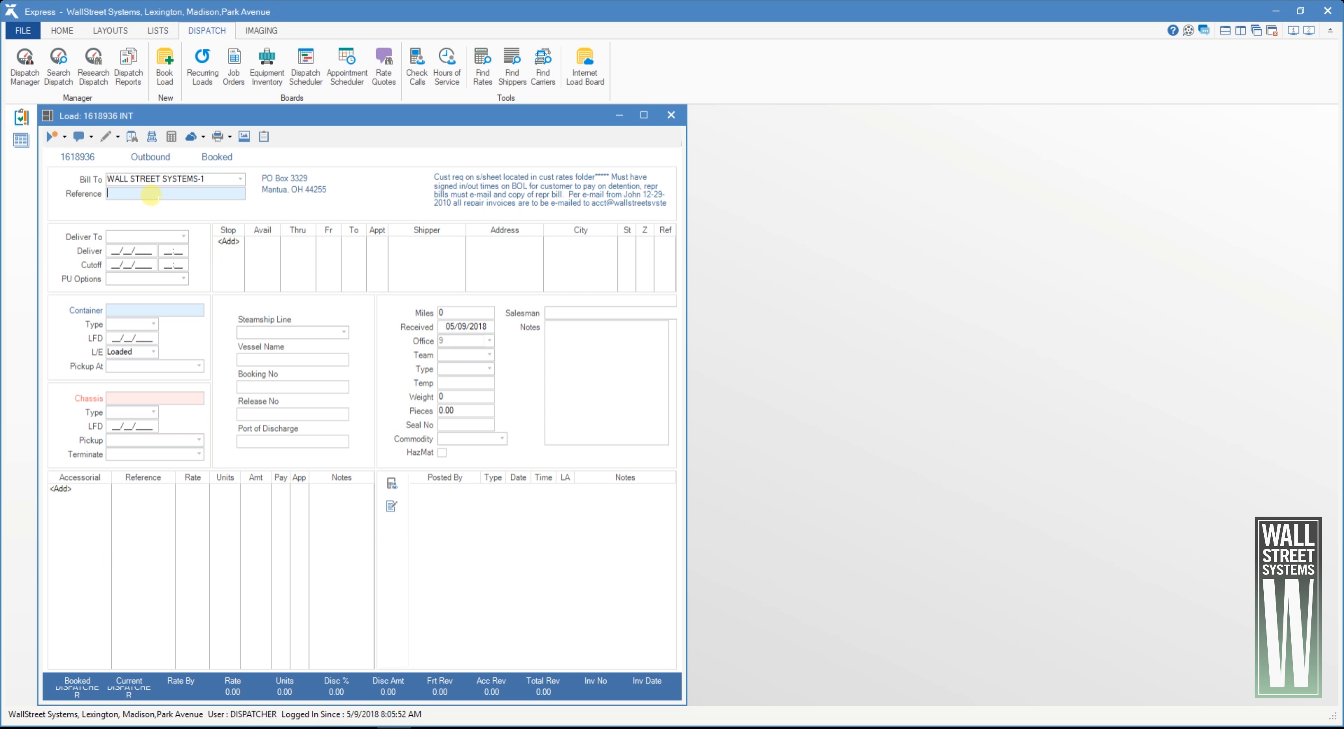
{"action": "type", "text": "REF123456"}
Set the Deliver To location to CSXCL and the delivery date to 05/10/2018
{"action": "left_click", "coordinate": [183, 236]}
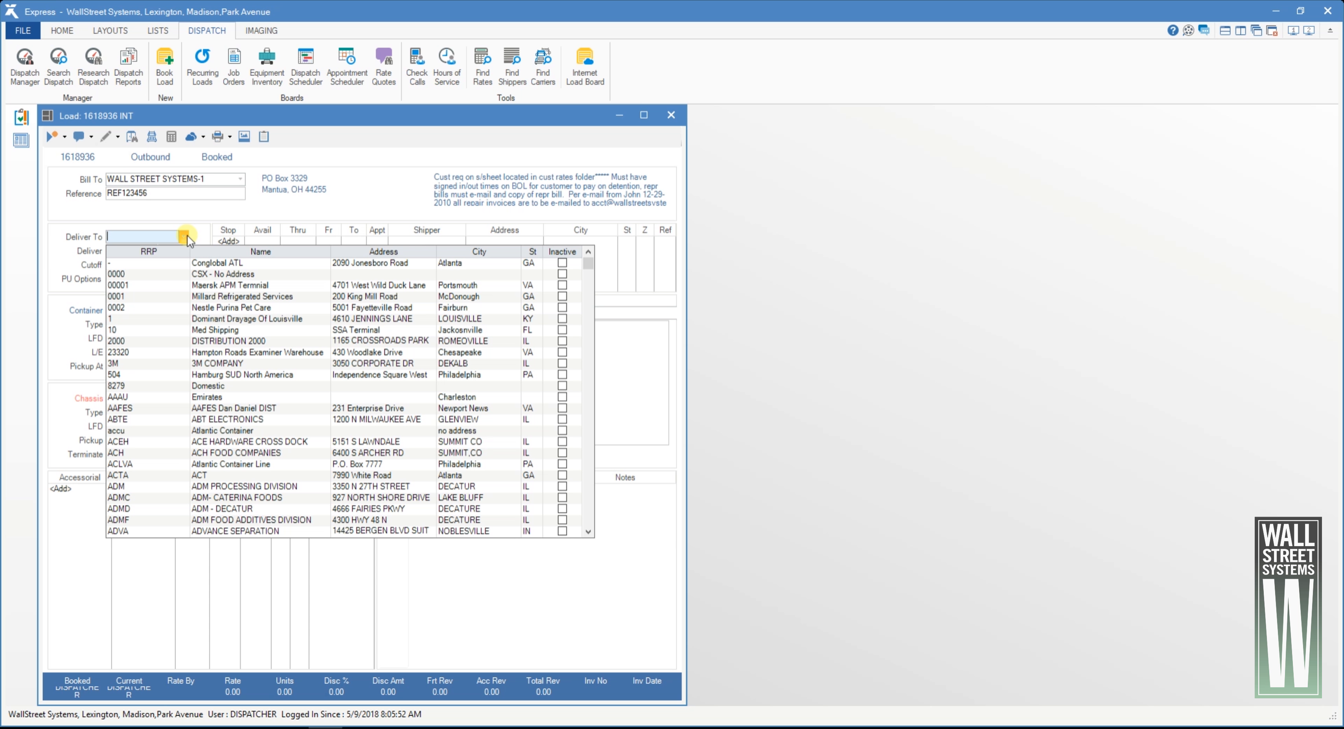
{"action": "type", "text": "CSXCL"}
{"action": "key", "text": "Return"}
{"action": "double_click", "coordinate": [133, 252]}
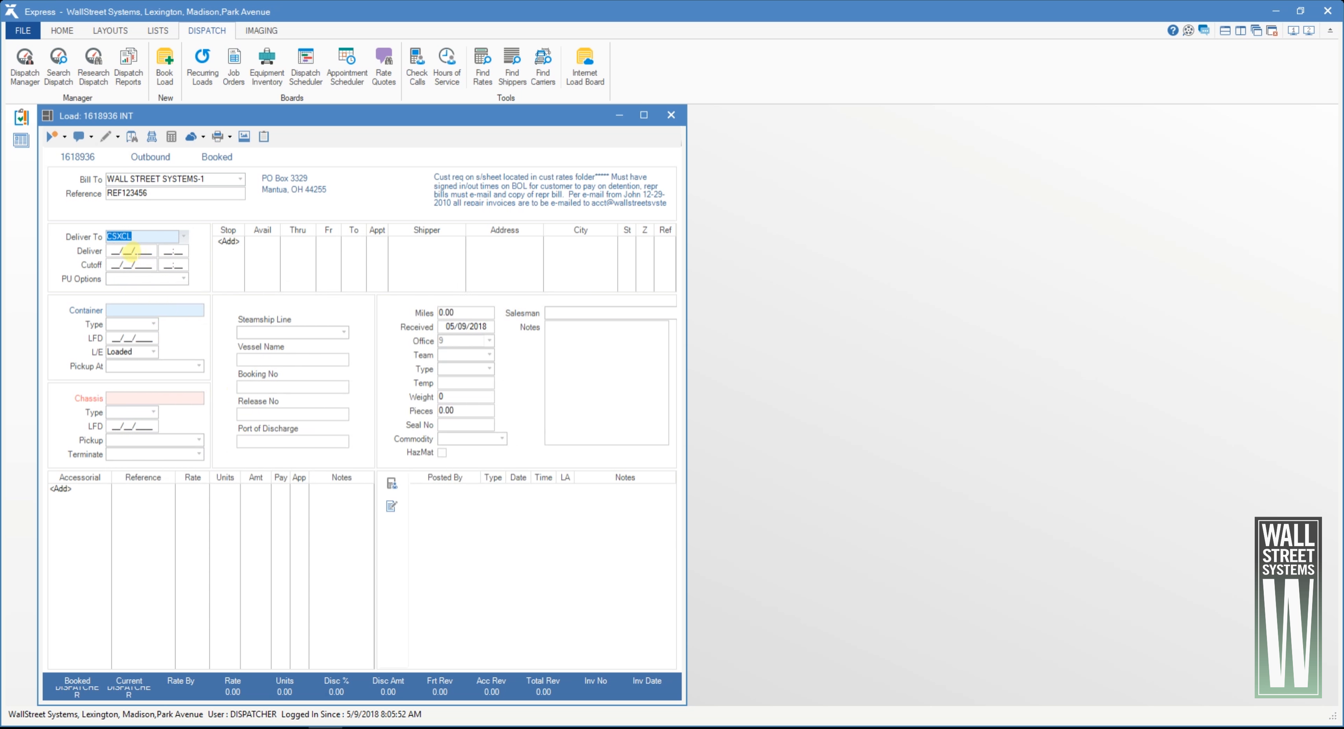
{"action": "left_click", "coordinate": [539, 378]}
{"action": "left_click", "coordinate": [572, 310]}
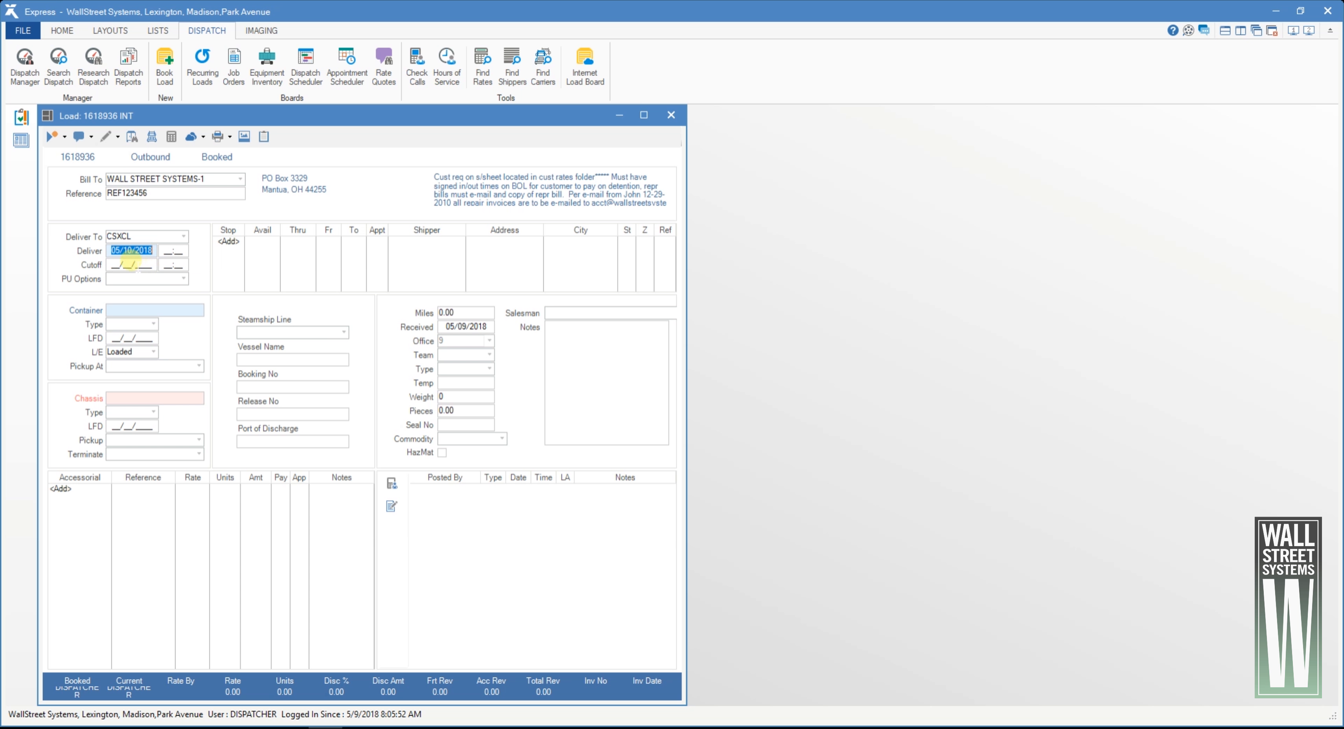
Set the cutoff date to 05/10/2018 and the PU option to Live Load
{"action": "double_click", "coordinate": [132, 251]}
{"action": "left_click", "coordinate": [539, 376]}
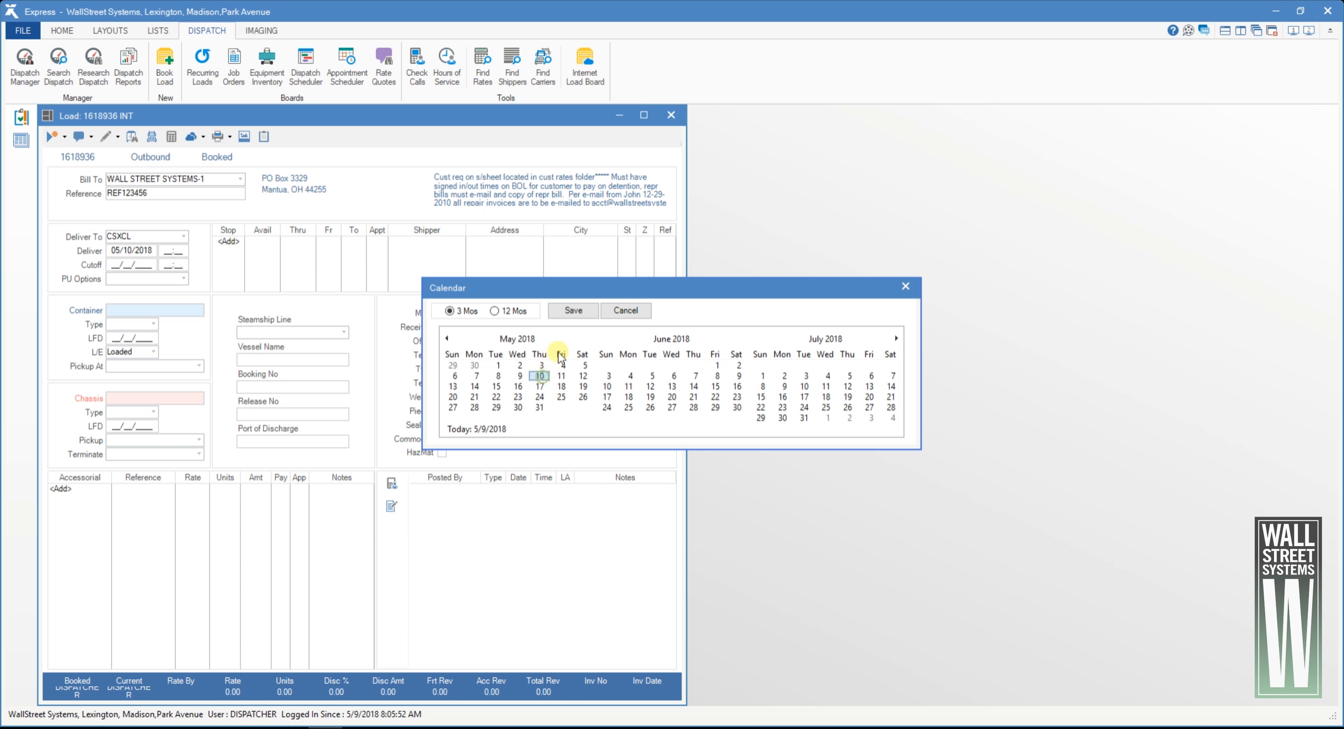
{"action": "left_click", "coordinate": [572, 311]}
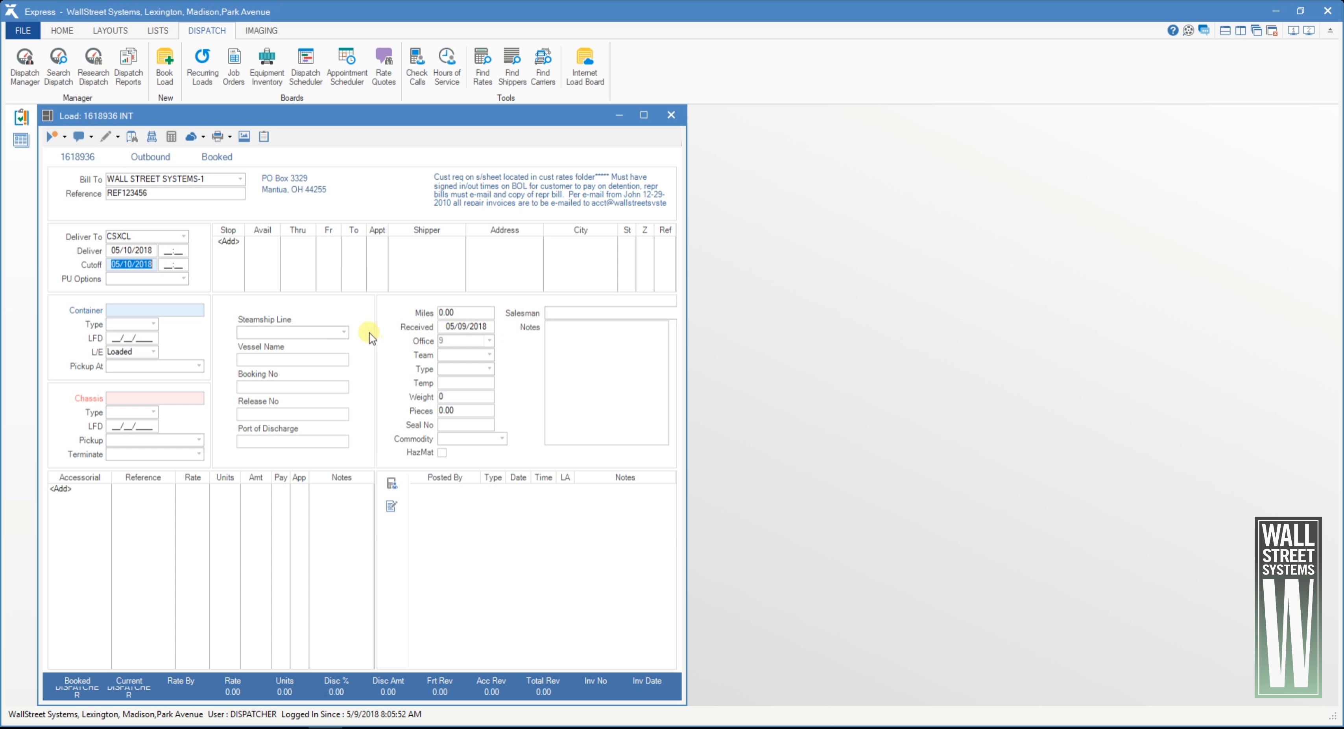
{"action": "left_click", "coordinate": [183, 280]}
{"action": "left_click", "coordinate": [168, 293]}
Add stop 1 with JC PENNY in Forest Park as the shipper, check its location information, and save the stop
{"action": "left_click", "coordinate": [292, 256]}
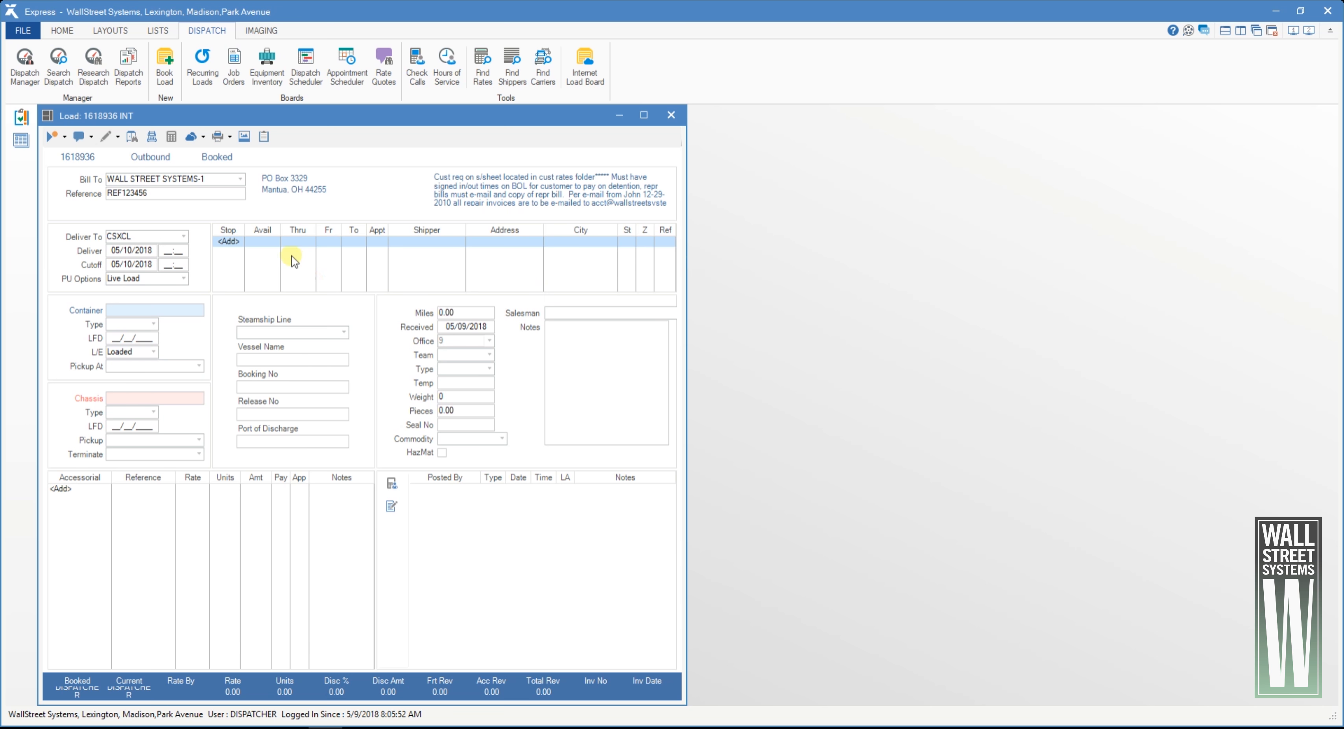
{"action": "double_click", "coordinate": [228, 241]}
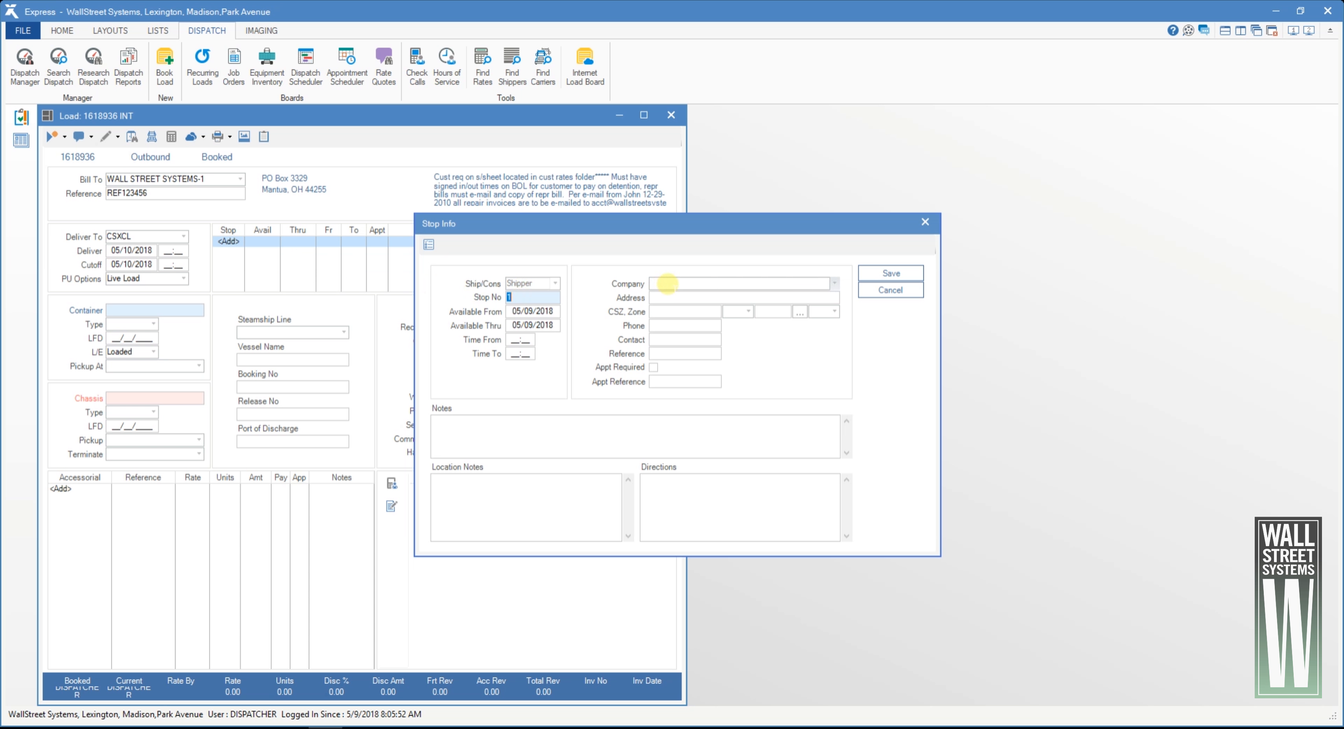
{"action": "left_click", "coordinate": [668, 284]}
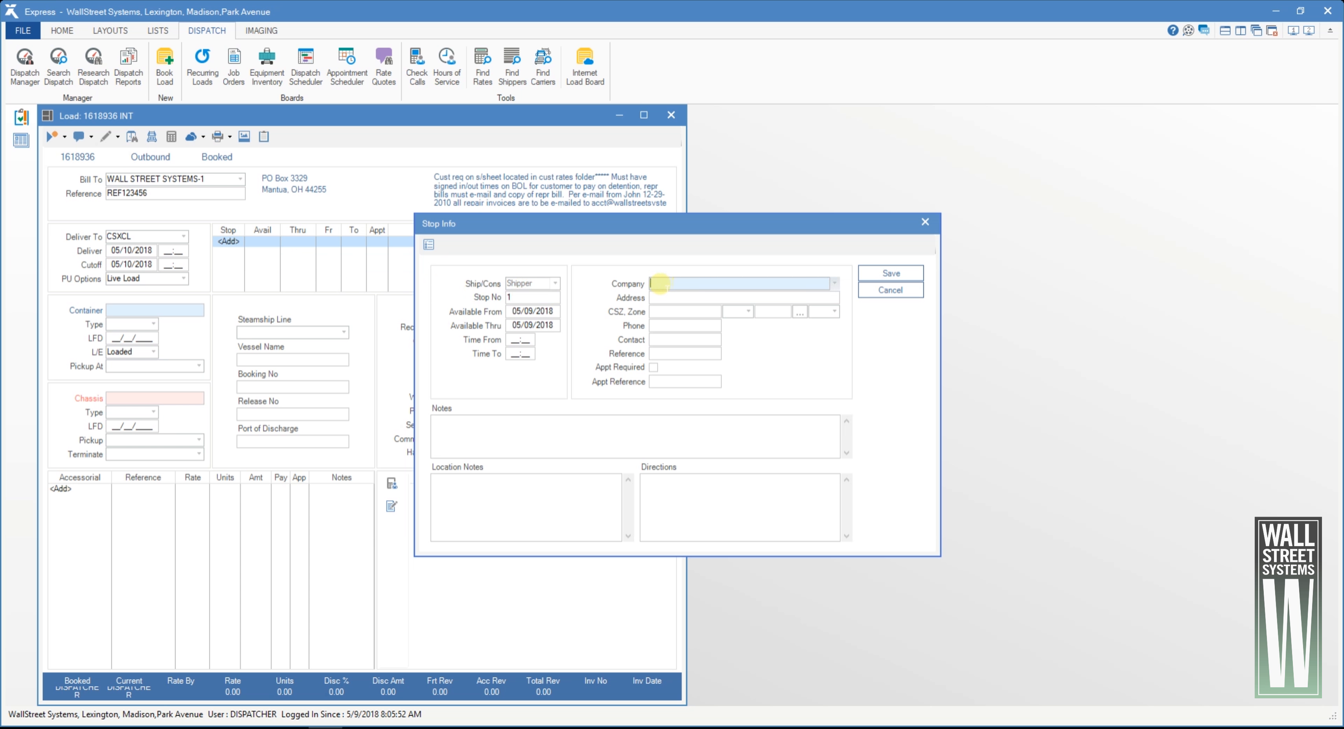
{"action": "type", "text": "JC PENNY"}
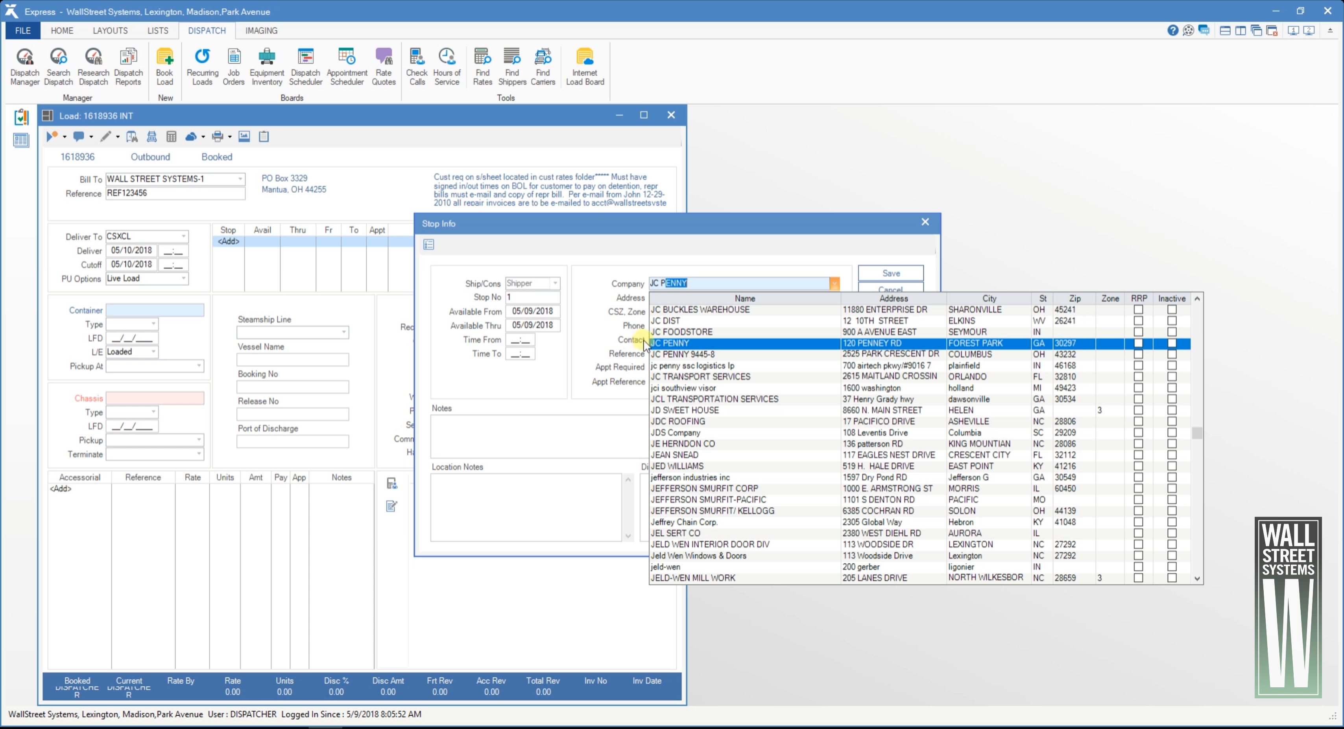
{"action": "left_click", "coordinate": [668, 345]}
{"action": "key", "text": "Insert"}
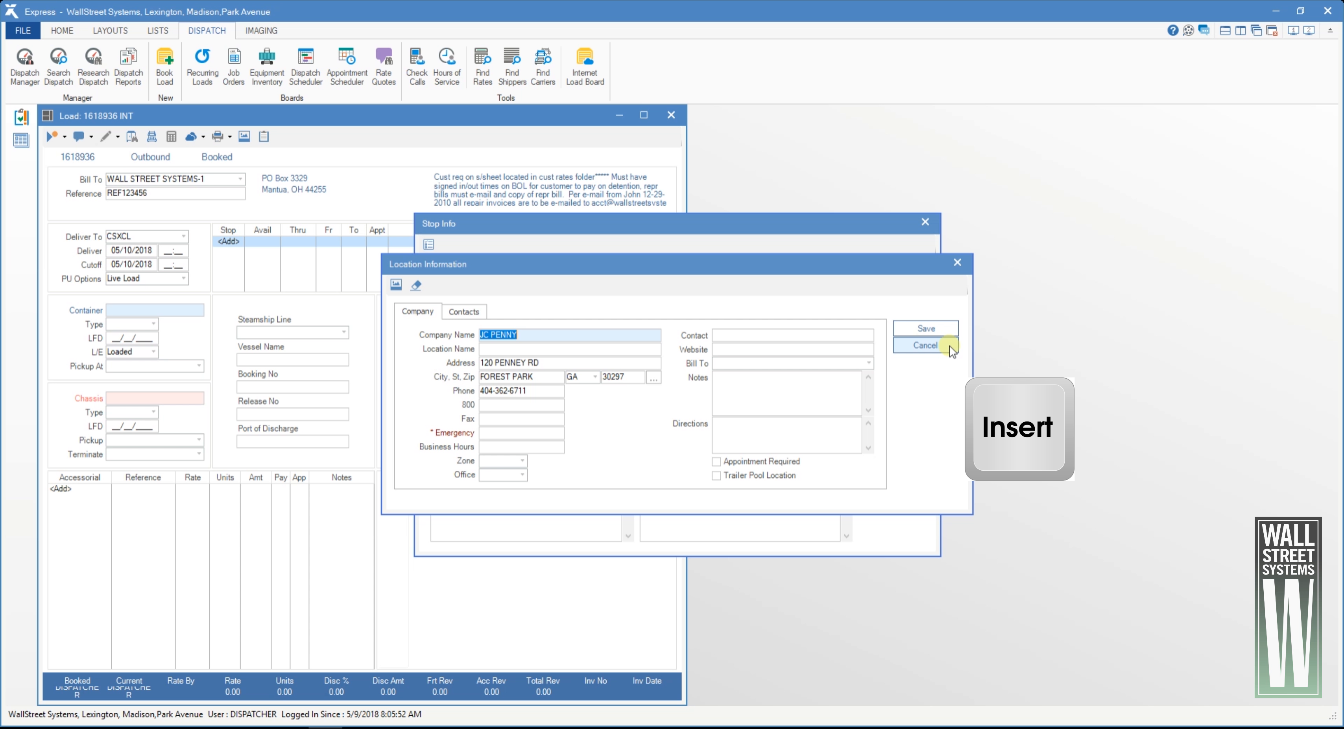
{"action": "left_click", "coordinate": [926, 345]}
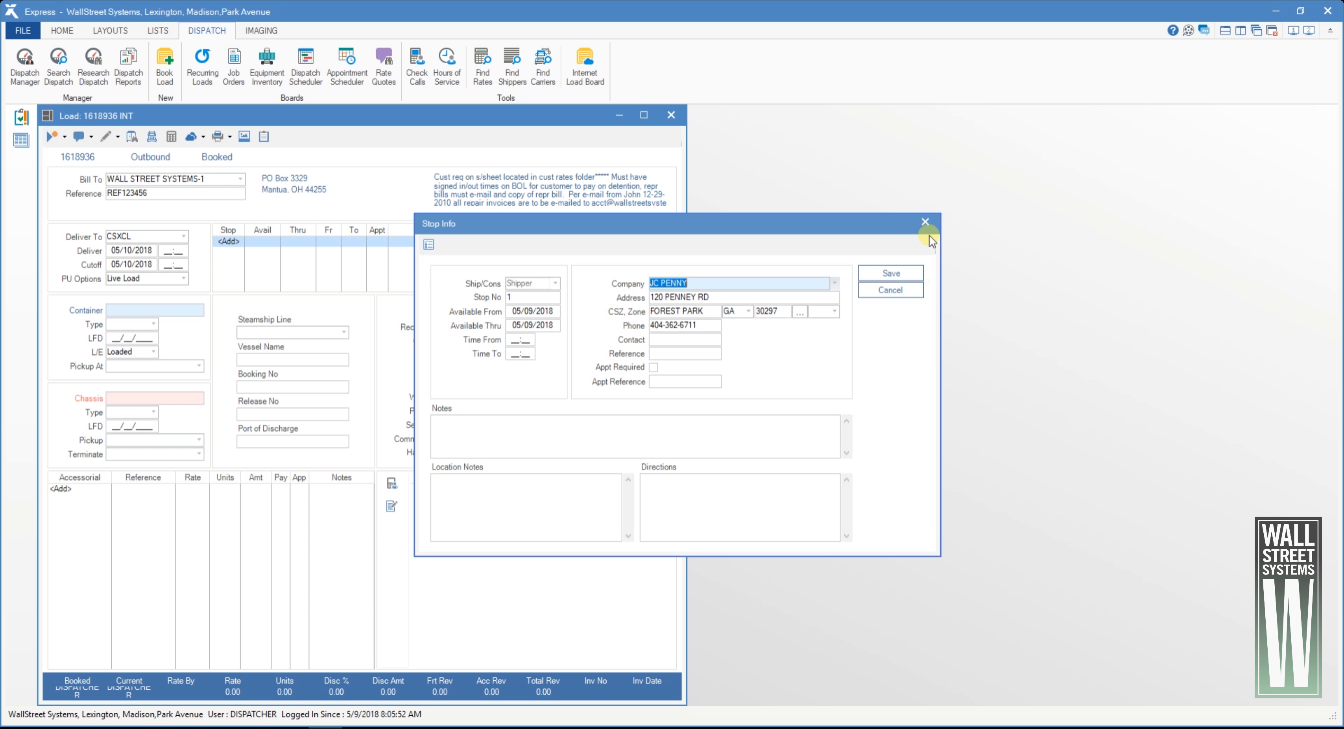
{"action": "left_click", "coordinate": [891, 273]}
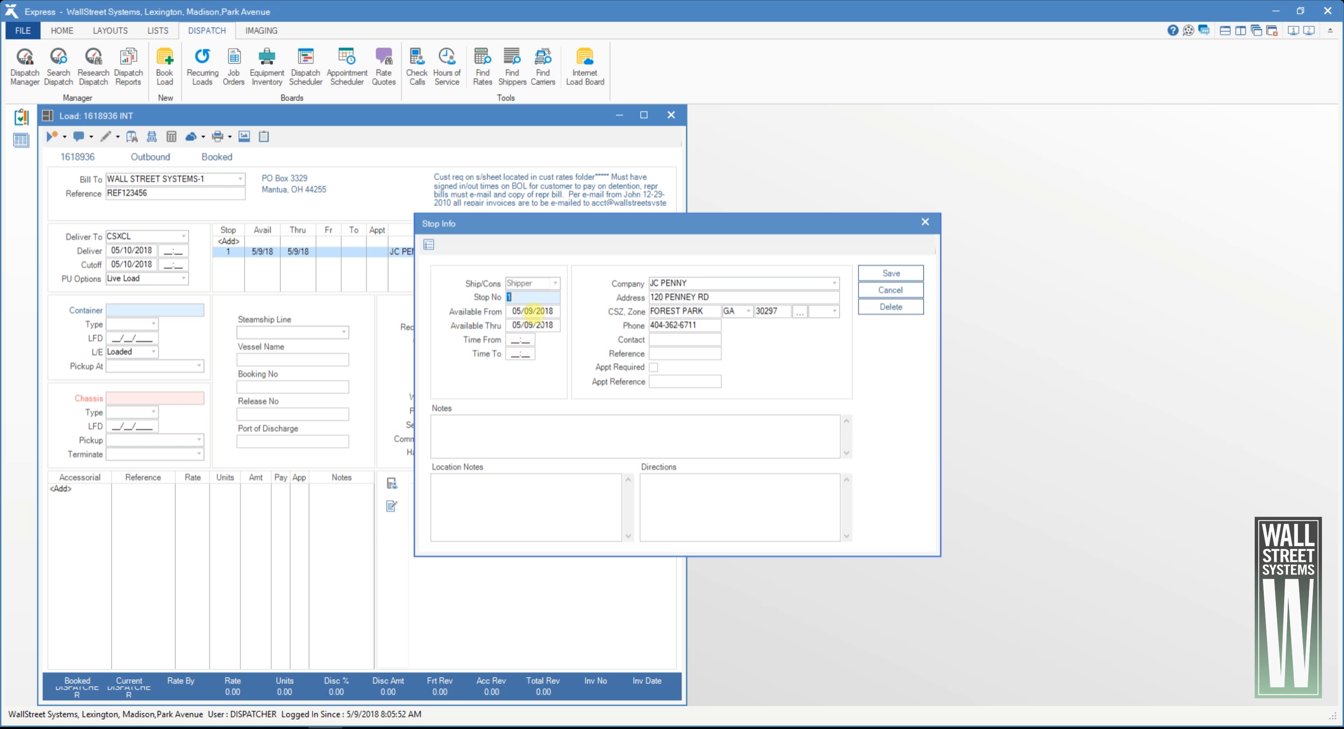
Mark the JC PENNY stop as requiring an appointment and enter appointment reference APT123456
{"action": "left_click", "coordinate": [533, 311]}
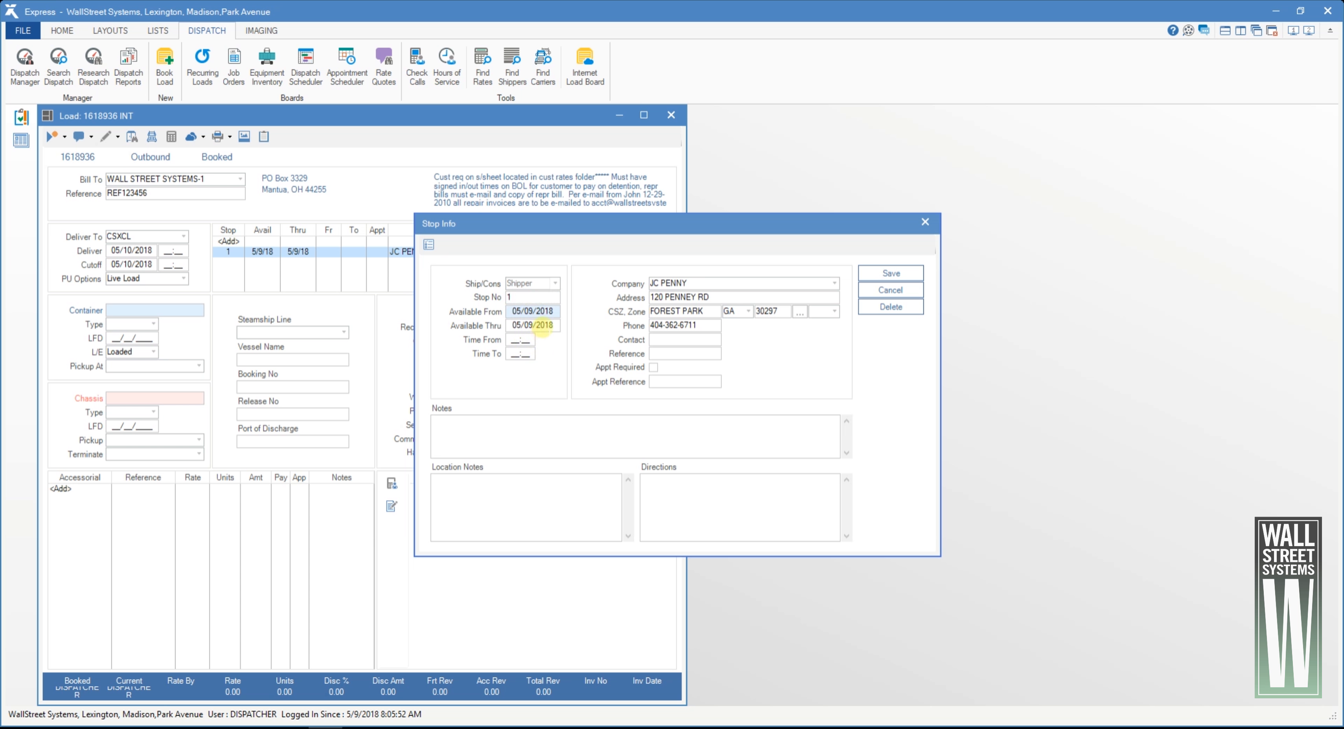
{"action": "left_click", "coordinate": [545, 326]}
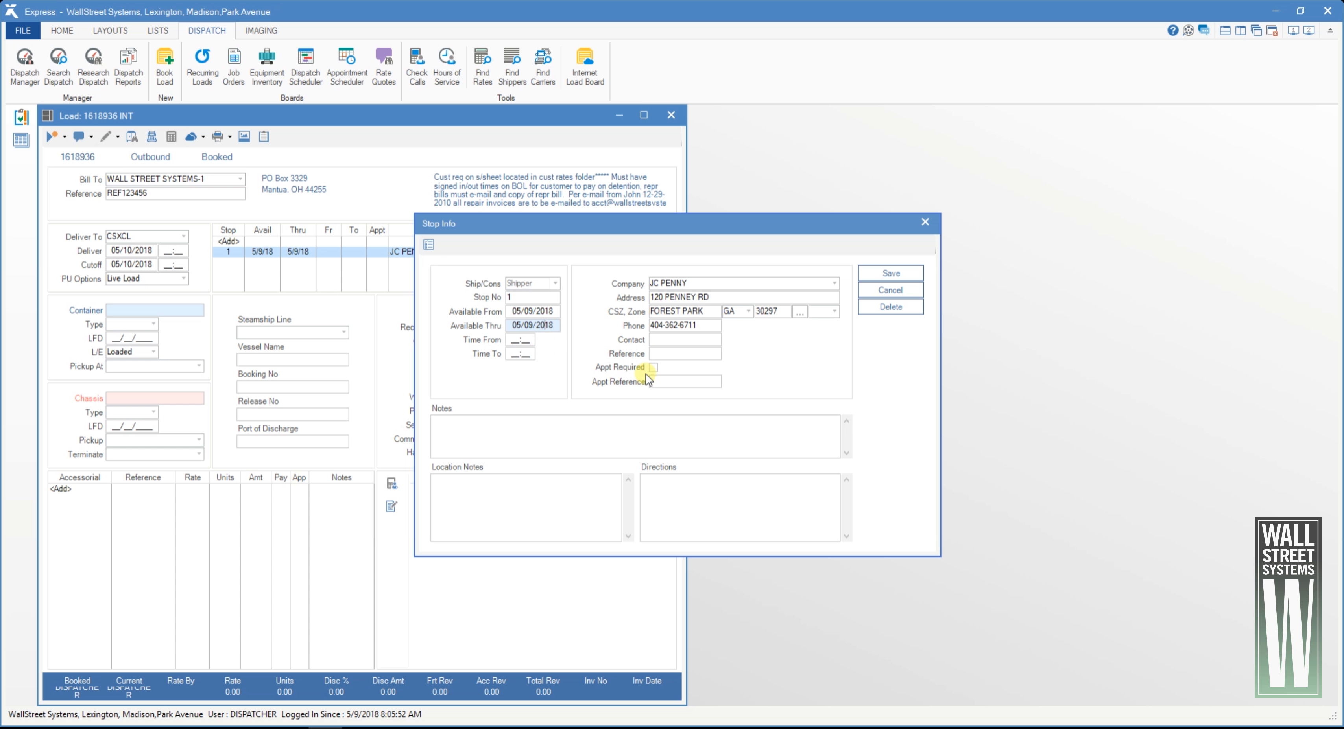
{"action": "left_click", "coordinate": [653, 368]}
{"action": "left_click", "coordinate": [661, 382]}
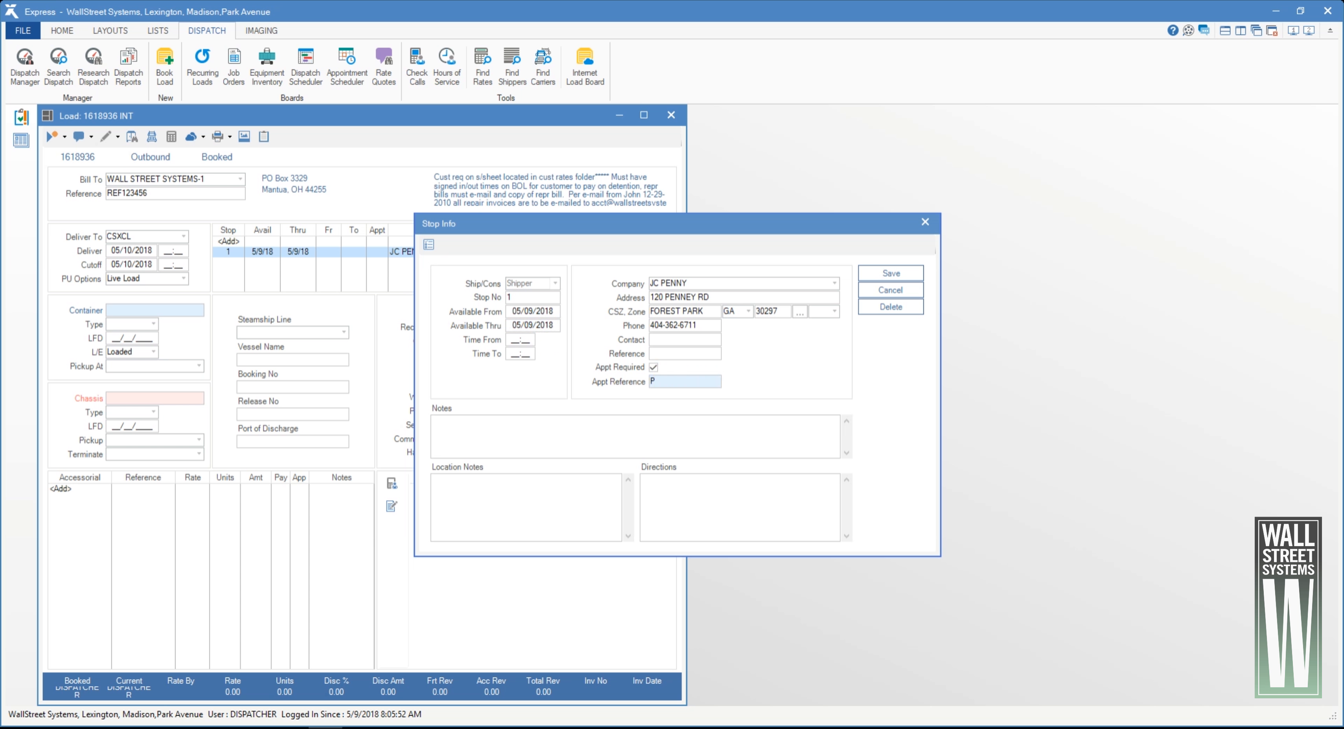
{"action": "type", "text": "APT123456"}
{"action": "left_click", "coordinate": [581, 329]}
Review the stop's scheduled weight, units and volume fields, and save the stop
{"action": "left_click", "coordinate": [429, 245]}
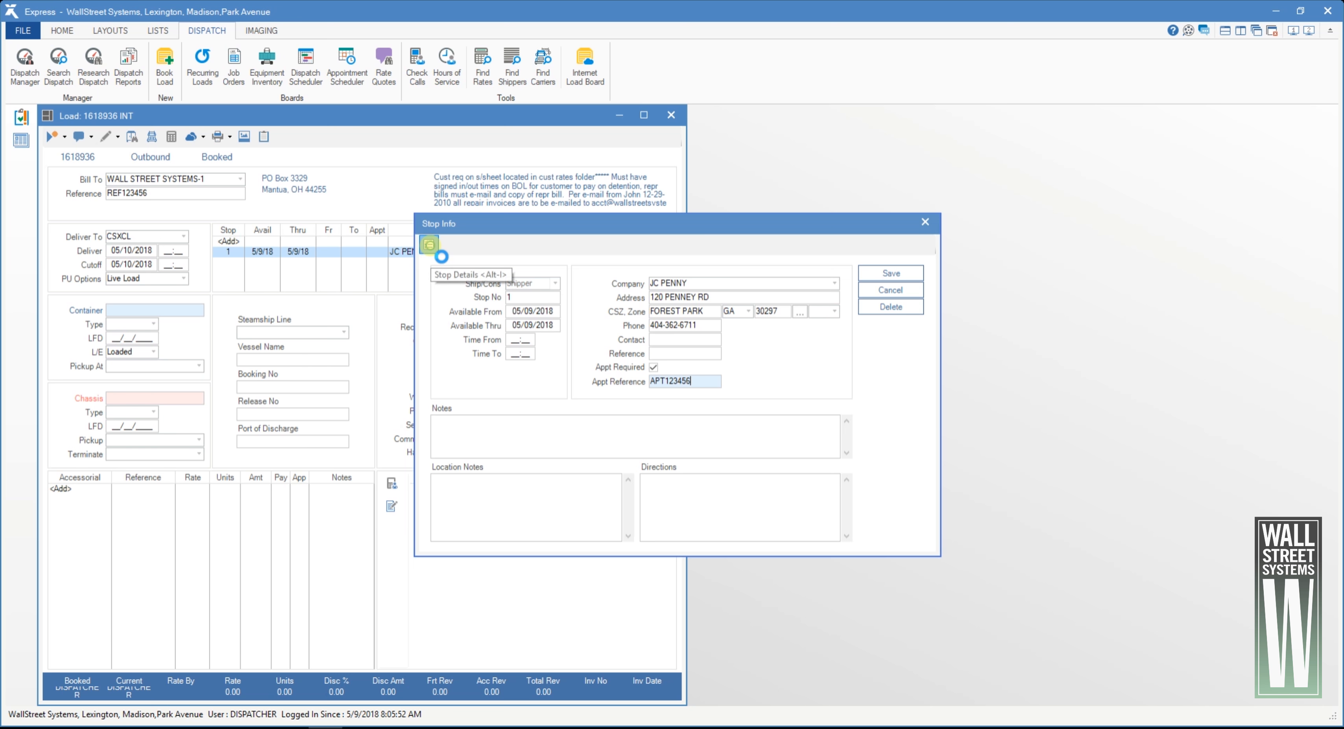
{"action": "left_click", "coordinate": [547, 410]}
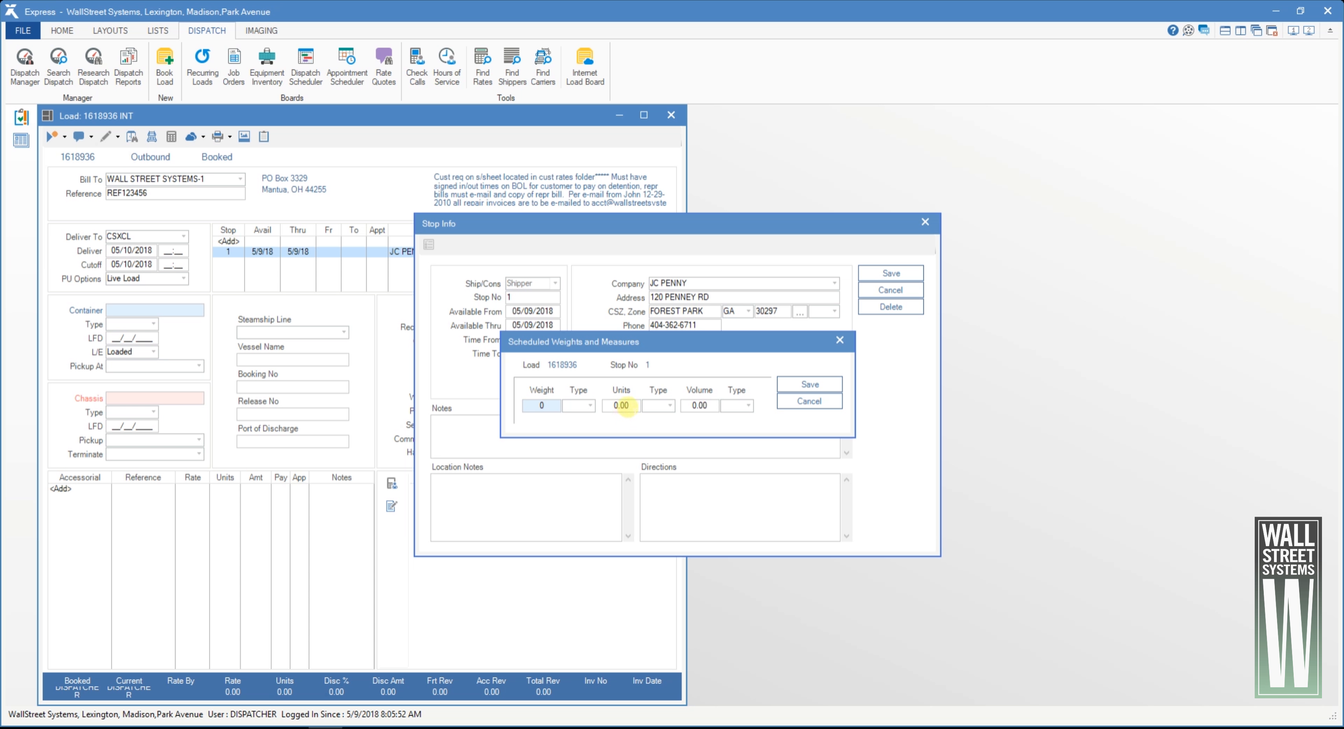
{"action": "left_click", "coordinate": [624, 406]}
{"action": "left_click", "coordinate": [701, 405]}
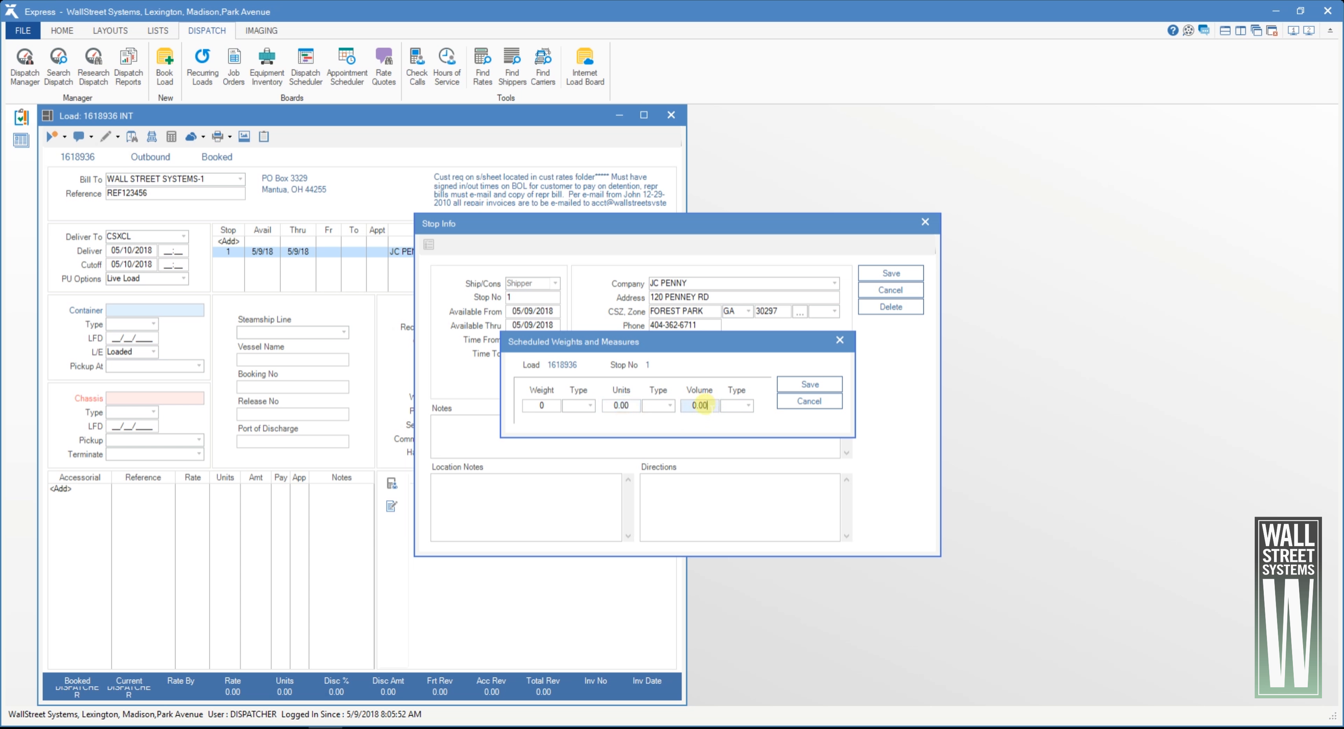
{"action": "left_click", "coordinate": [810, 385]}
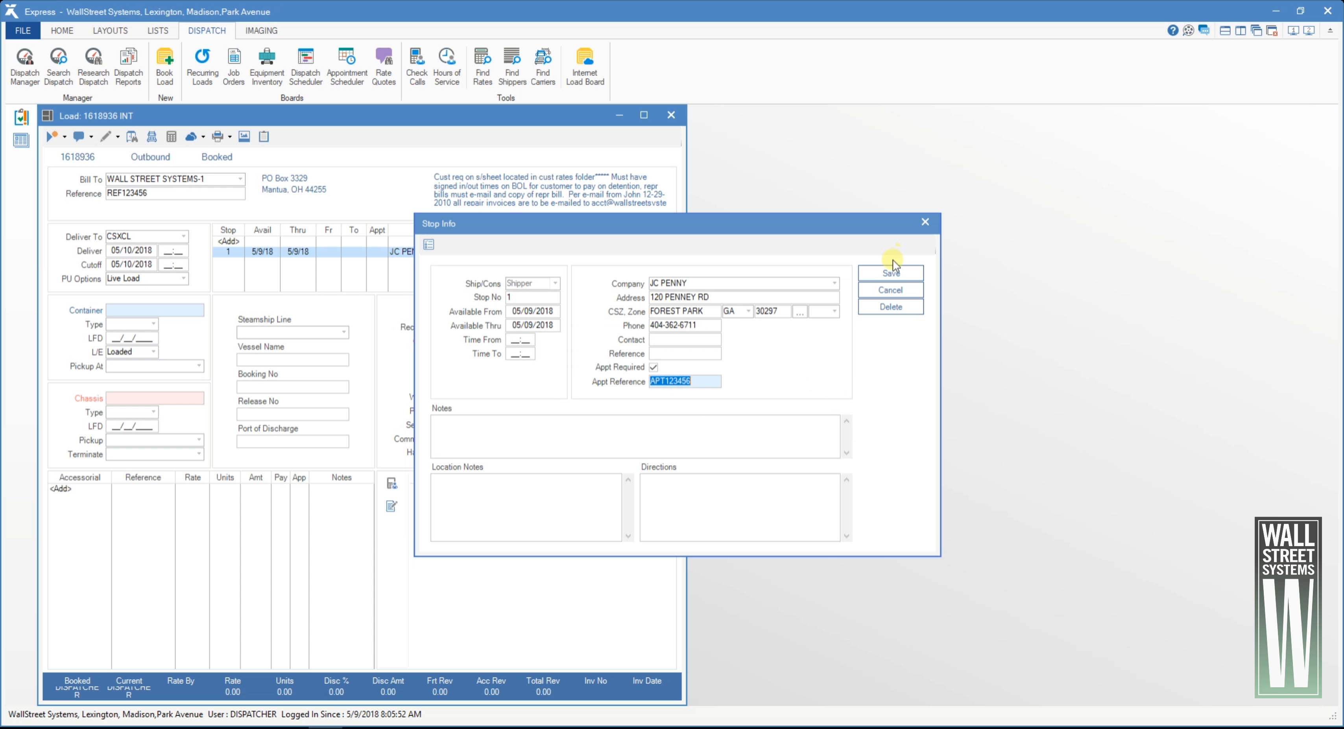
{"action": "left_click", "coordinate": [891, 273]}
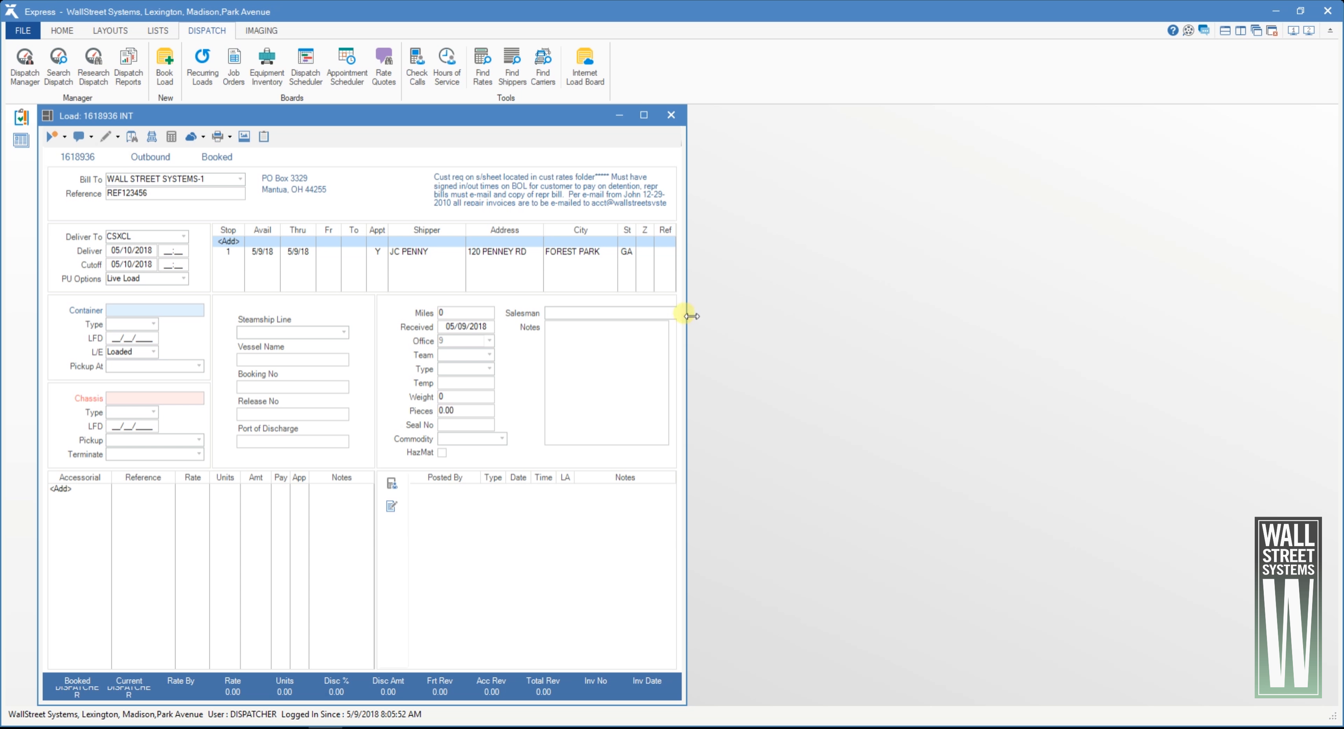
Enter container CONT123456 and set its type to code 85
{"action": "left_click", "coordinate": [288, 252]}
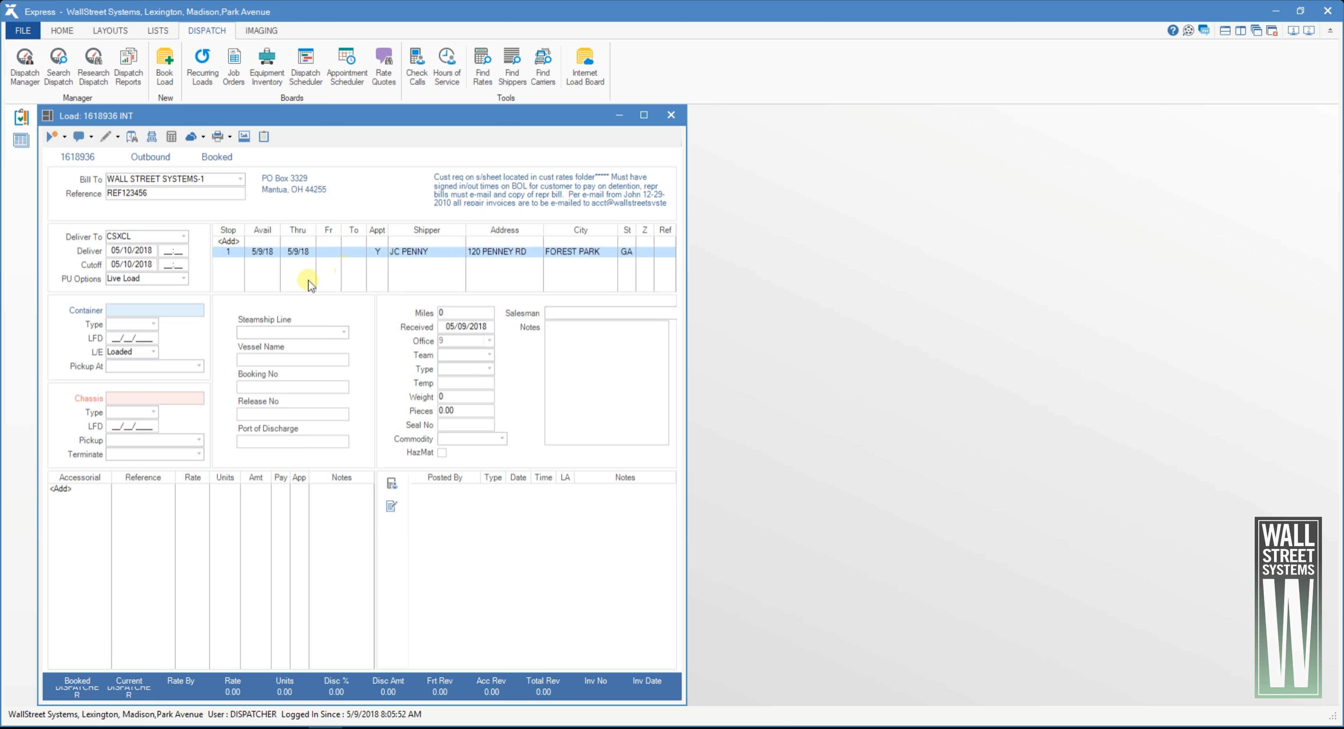
{"action": "left_click", "coordinate": [172, 309]}
{"action": "type", "text": "CONT123456"}
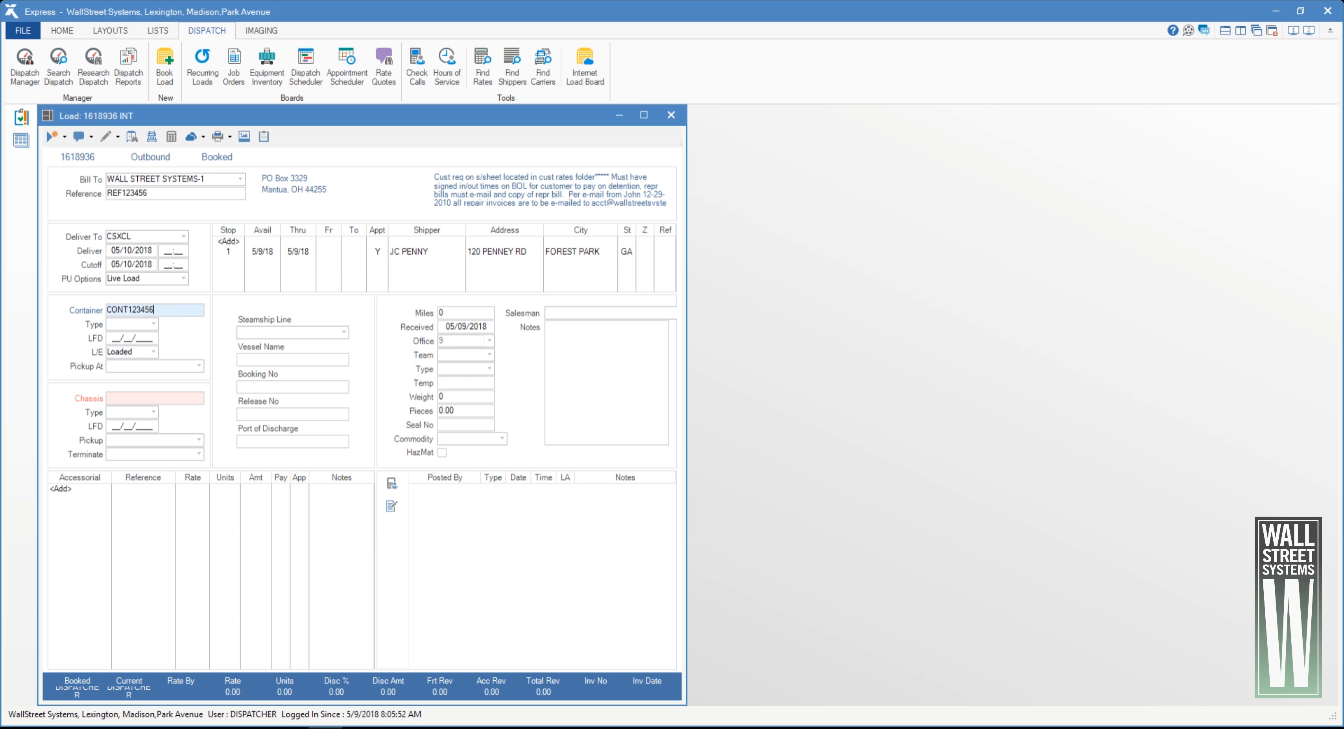
{"action": "left_click", "coordinate": [152, 325]}
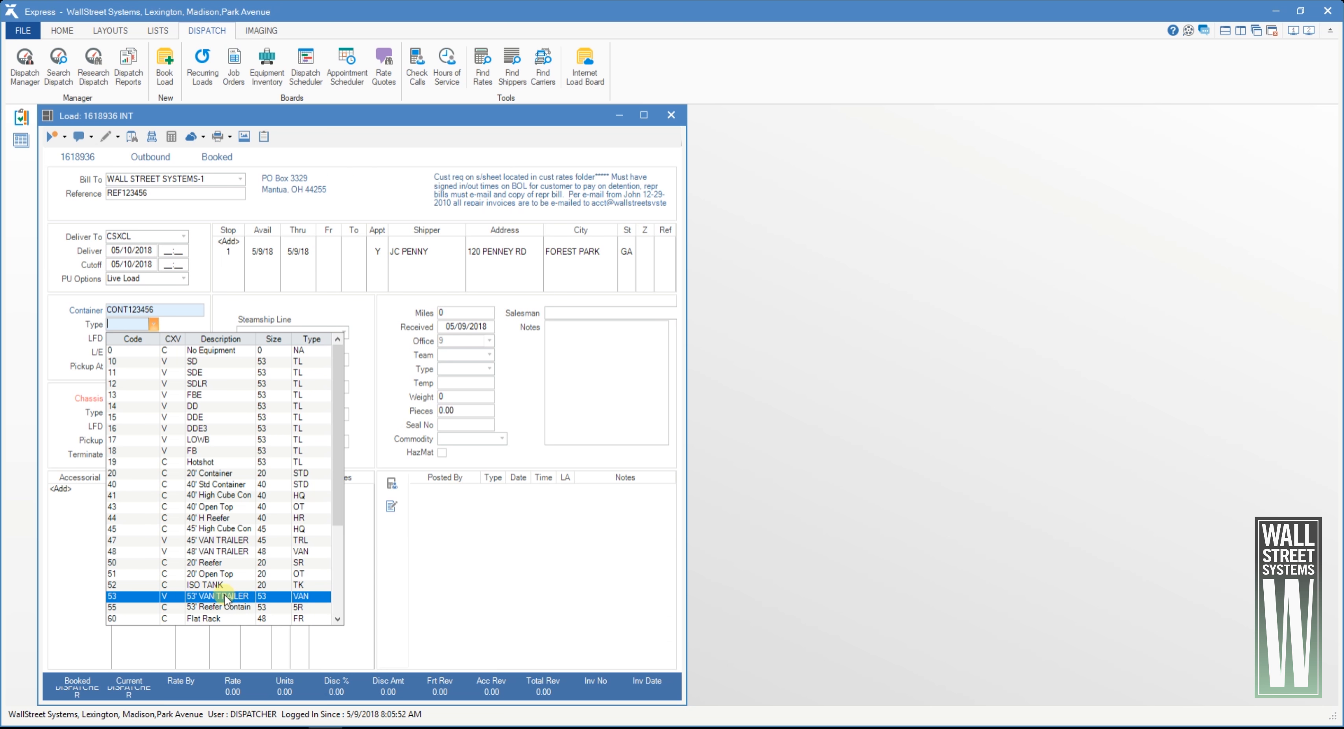
{"action": "scroll", "coordinate": [157, 584], "scroll_direction": "down", "scroll_amount": 3}
{"action": "left_click", "coordinate": [134, 562]}
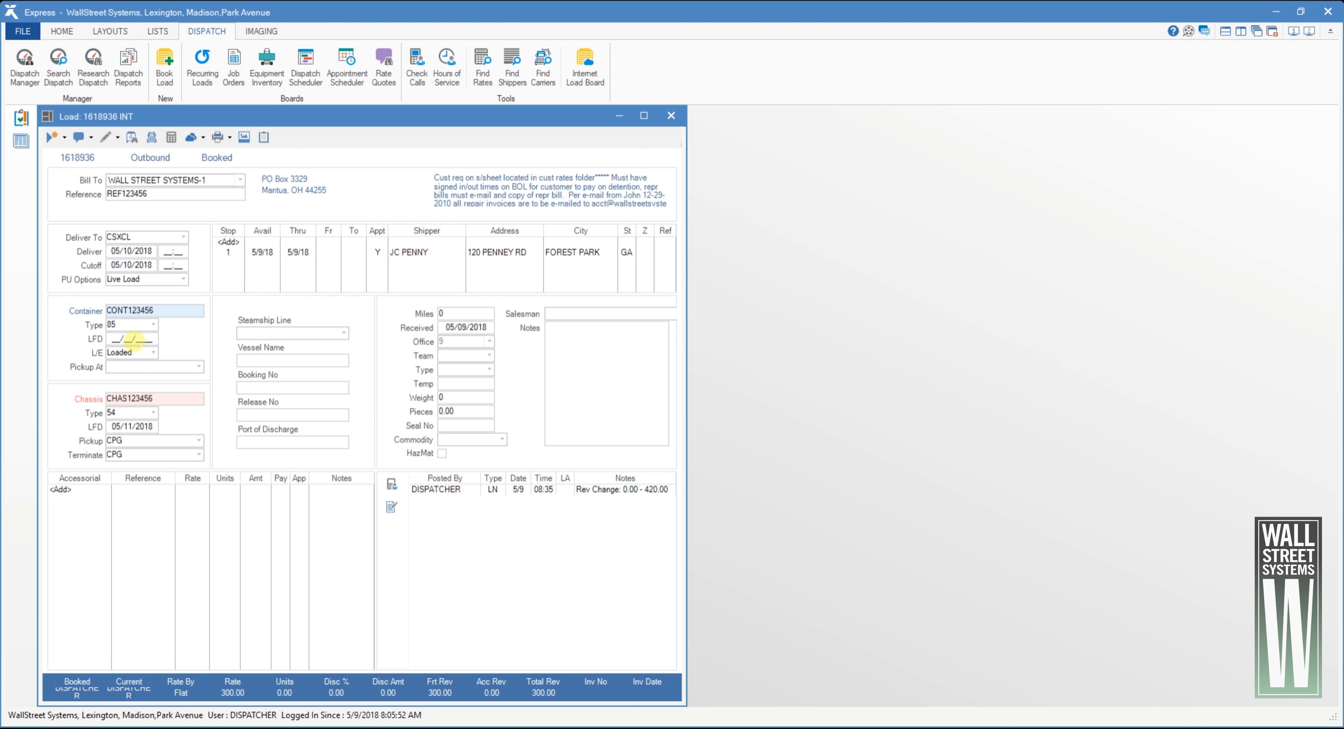
Set the container's LFD date and check its L/E and Pickup At options
{"action": "double_click", "coordinate": [130, 339]}
{"action": "left_click", "coordinate": [540, 377]}
{"action": "left_click", "coordinate": [573, 311]}
{"action": "left_click", "coordinate": [153, 352]}
{"action": "left_click", "coordinate": [148, 366]}
{"action": "left_click", "coordinate": [199, 366]}
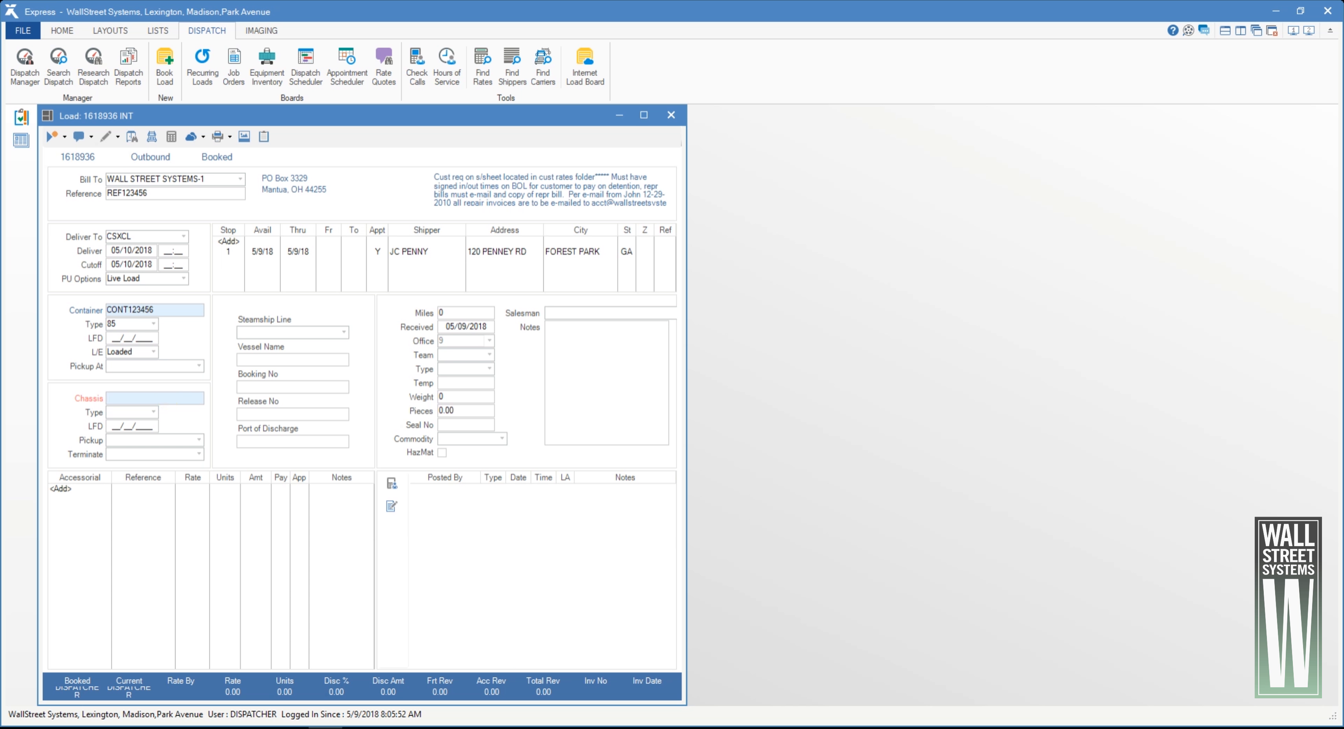
Enter chassis CHAS123456 and set its type to 53' CHASSIS, code 54
{"action": "type", "text": "CHAS123456"}
{"action": "left_click", "coordinate": [154, 413]}
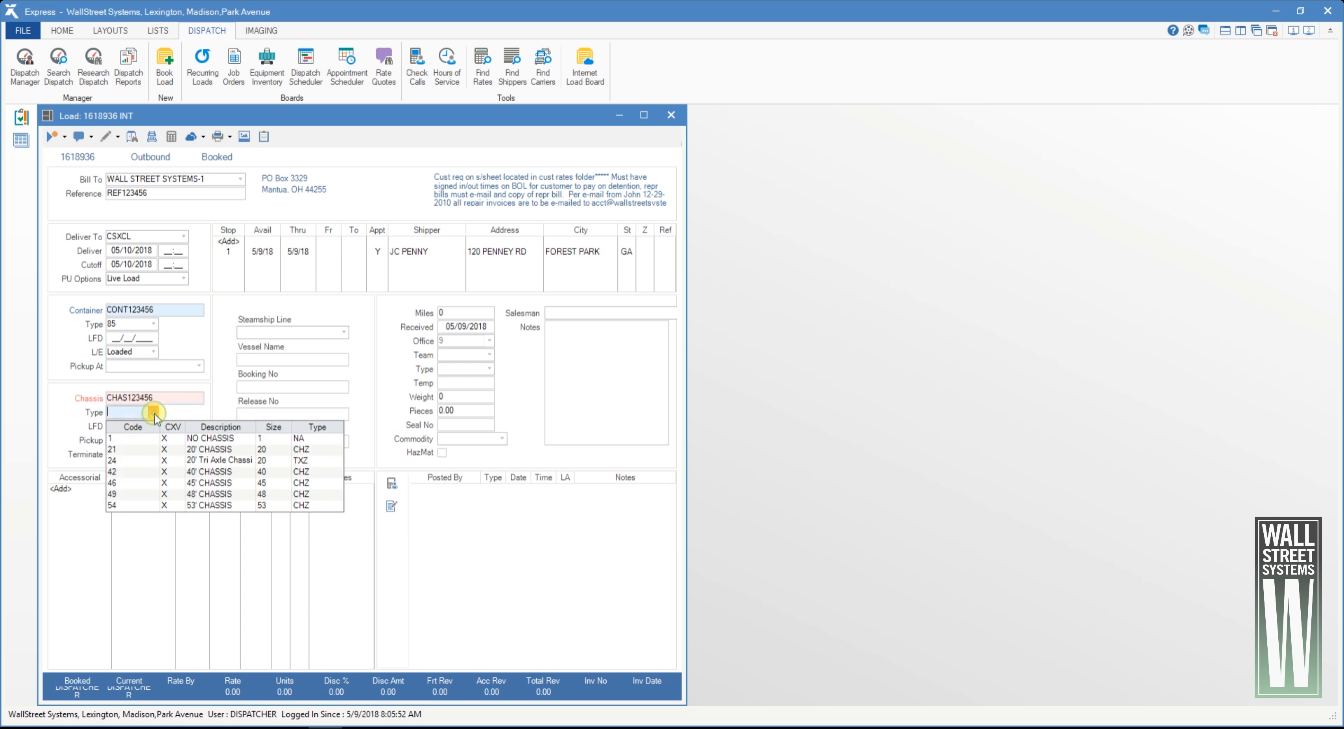
{"action": "left_click", "coordinate": [155, 505]}
Set both the chassis pickup and terminate locations to CPG on Warner Road in Cleveland
{"action": "left_click", "coordinate": [198, 440]}
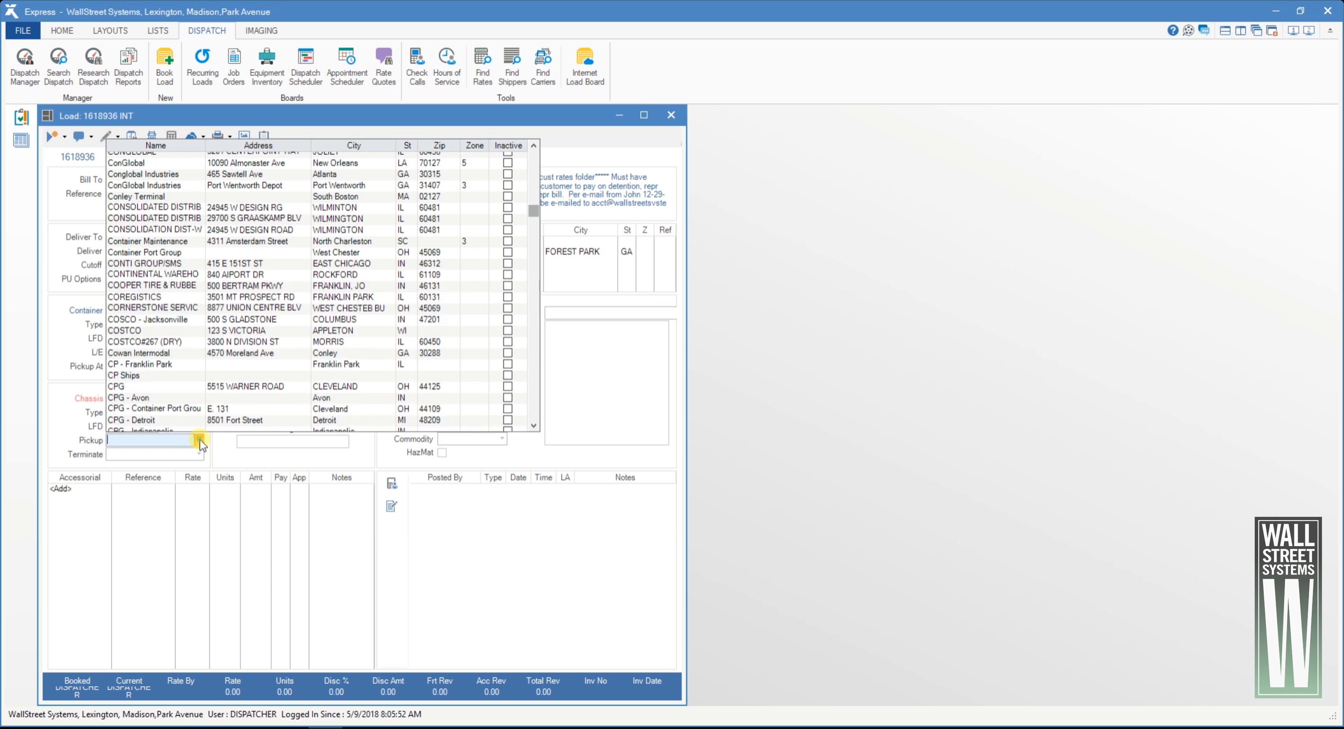
{"action": "left_click", "coordinate": [222, 394]}
{"action": "left_click", "coordinate": [200, 454]}
{"action": "type", "text": "CPG"}
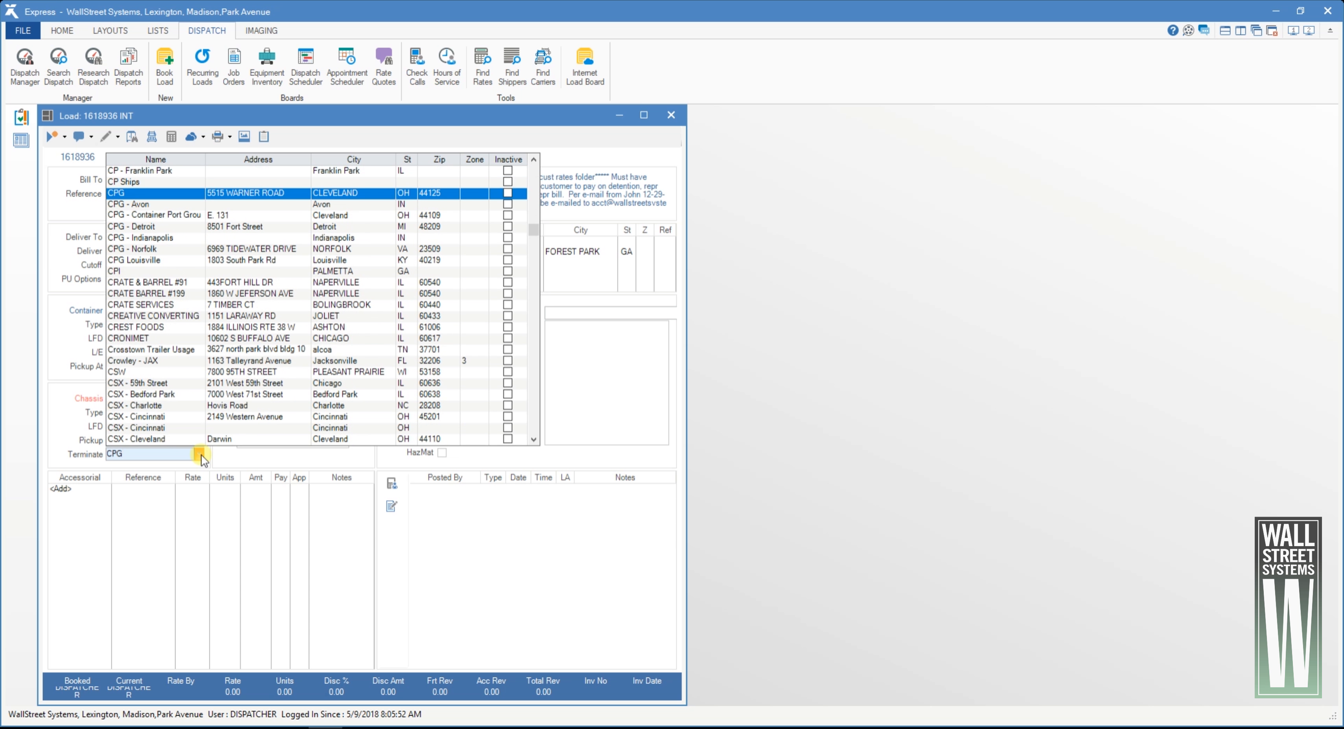
{"action": "key", "text": "Tab"}
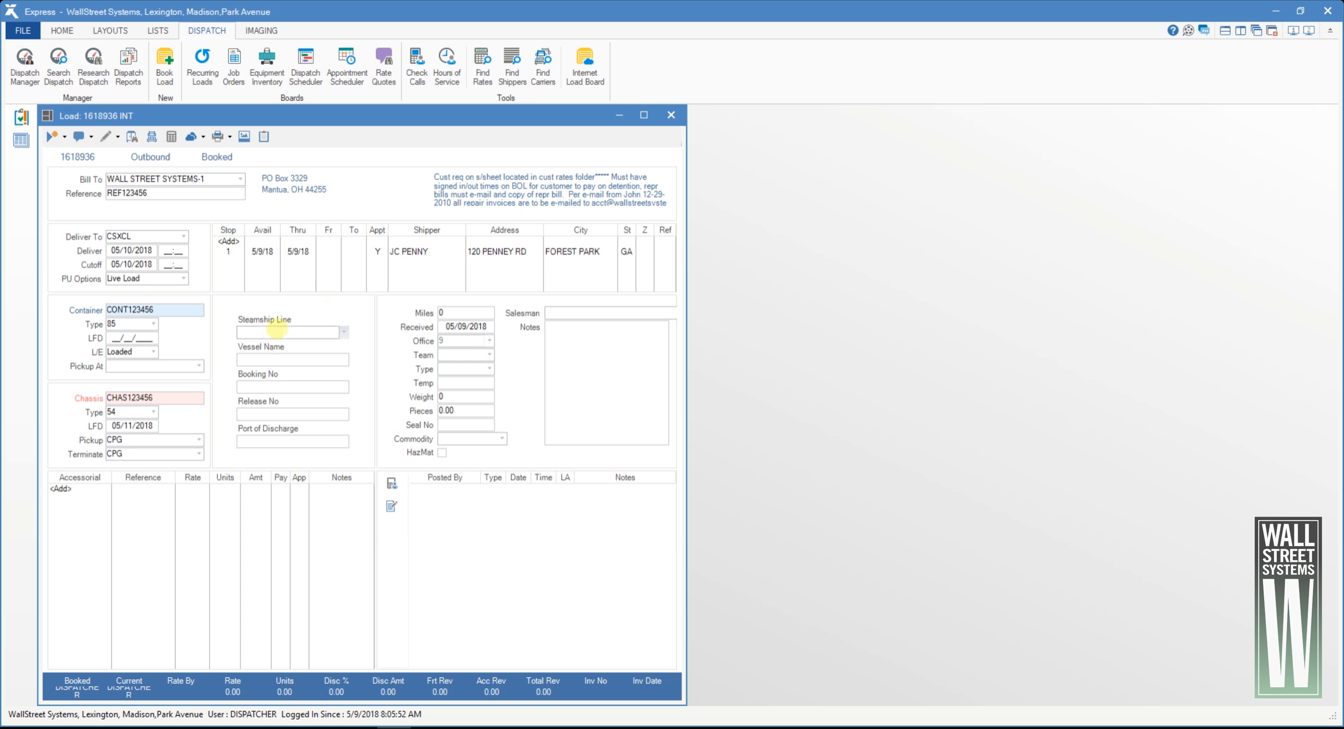
Examine the load's Steamship Line, Vessel Name, Booking No, Release No and Port of Discharge fields
{"action": "left_click", "coordinate": [274, 331]}
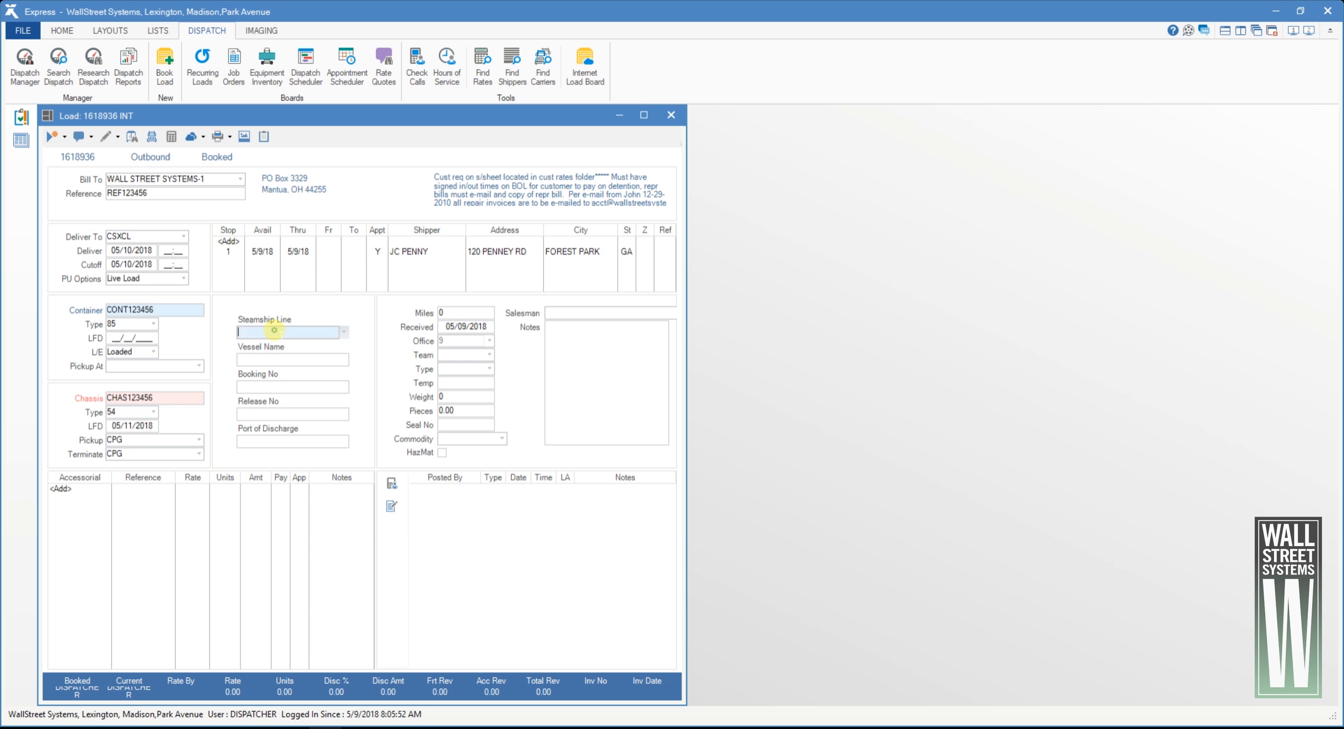
{"action": "left_click", "coordinate": [274, 359]}
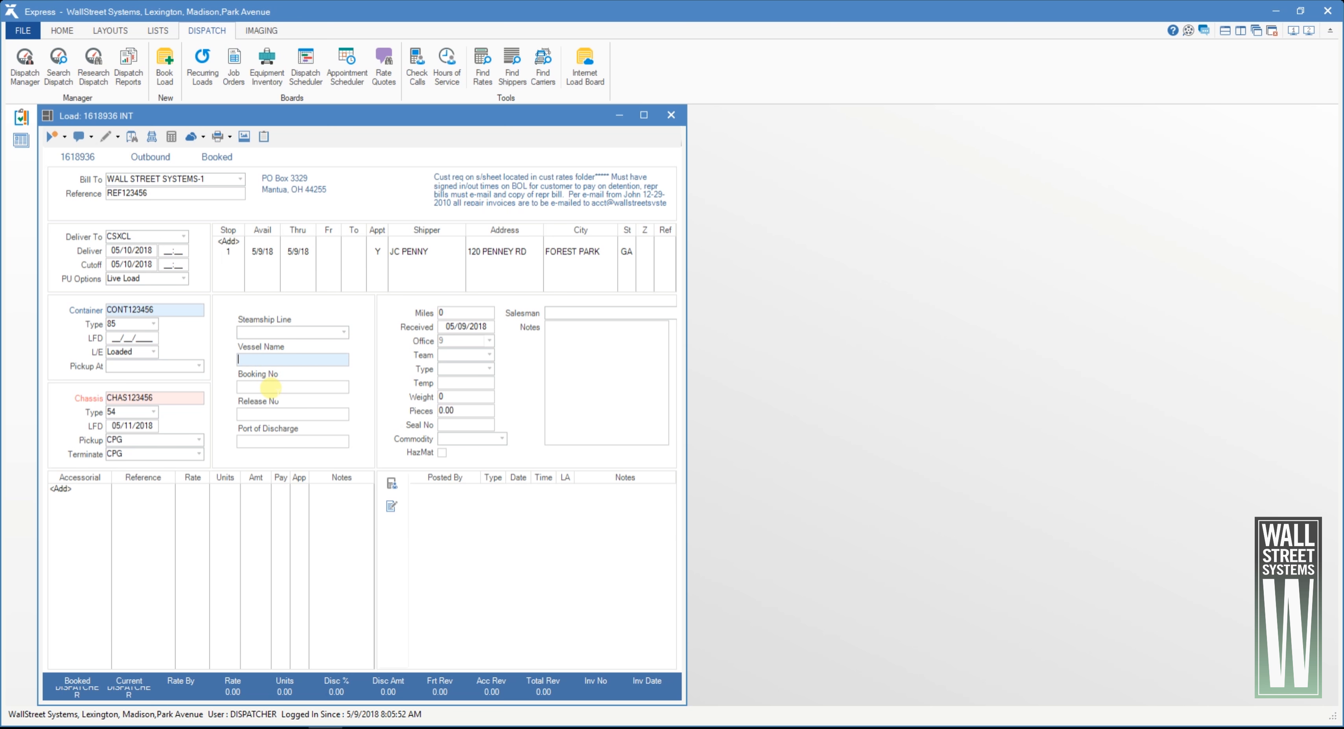
{"action": "left_click", "coordinate": [271, 387]}
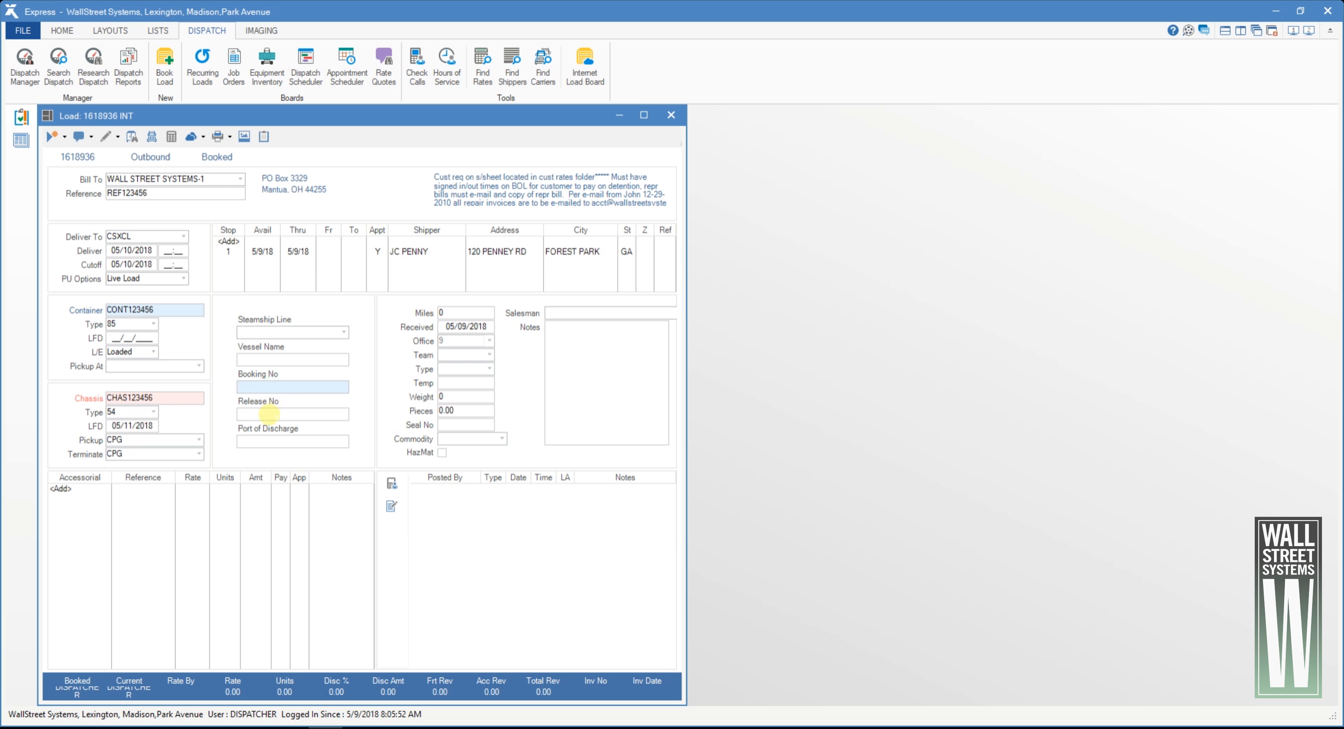
{"action": "left_click", "coordinate": [270, 415]}
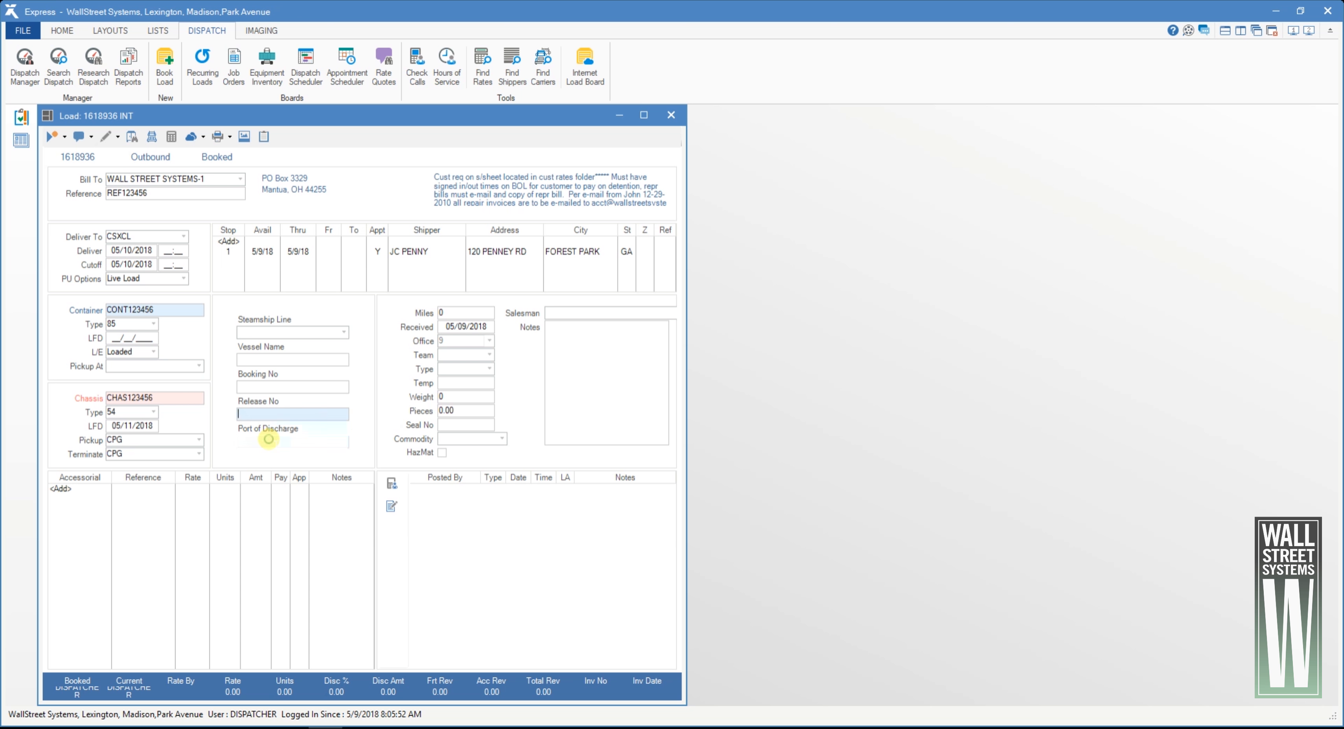
{"action": "left_click", "coordinate": [268, 441]}
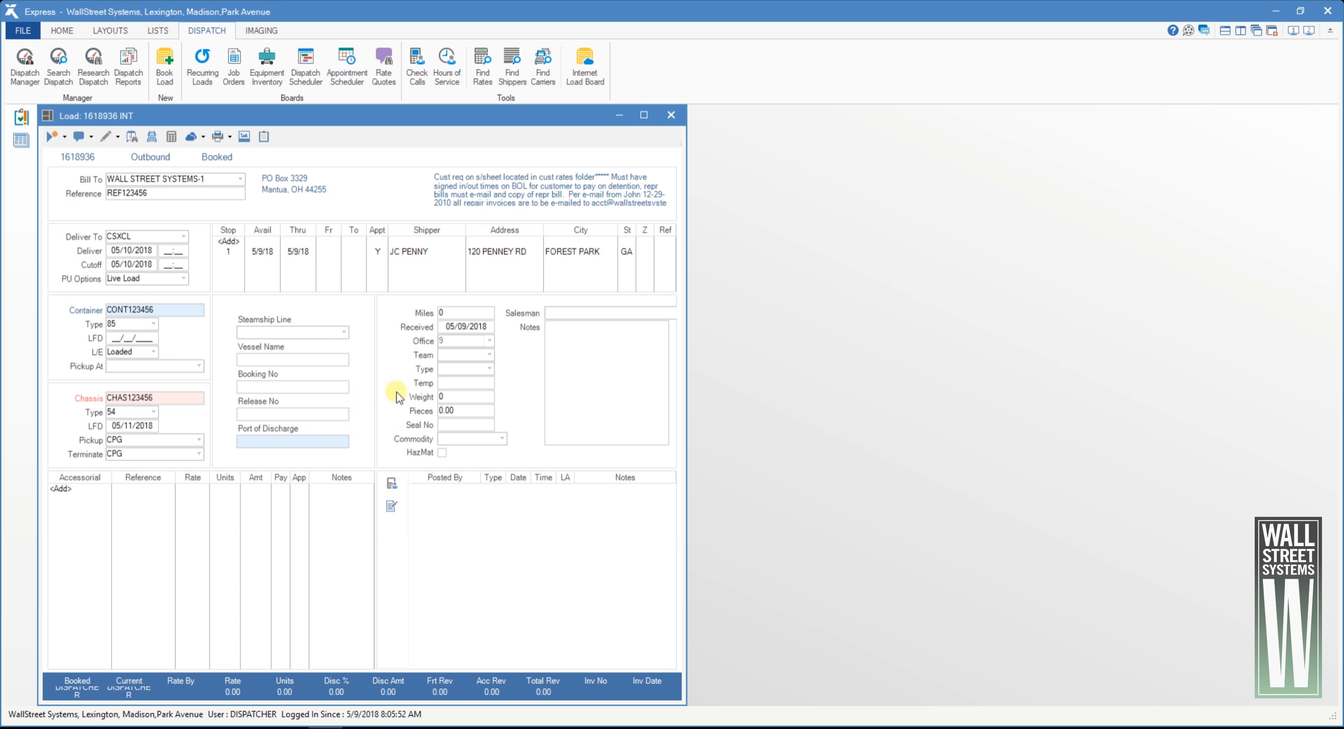
Set the load's pieces to 30 and its seal number to 123456
{"action": "left_click", "coordinate": [448, 384]}
{"action": "left_click", "coordinate": [448, 411]}
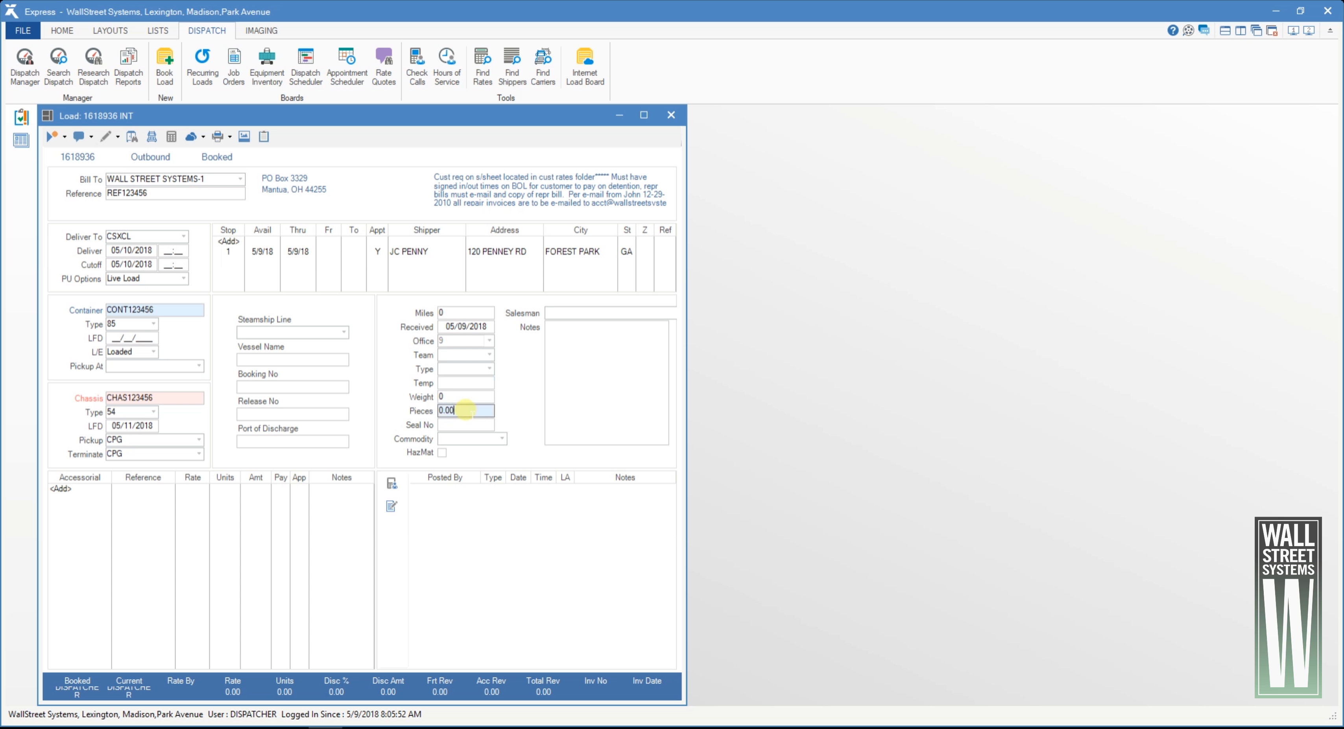
{"action": "type", "text": "30"}
{"action": "left_click", "coordinate": [478, 428]}
{"action": "type", "text": "123456"}
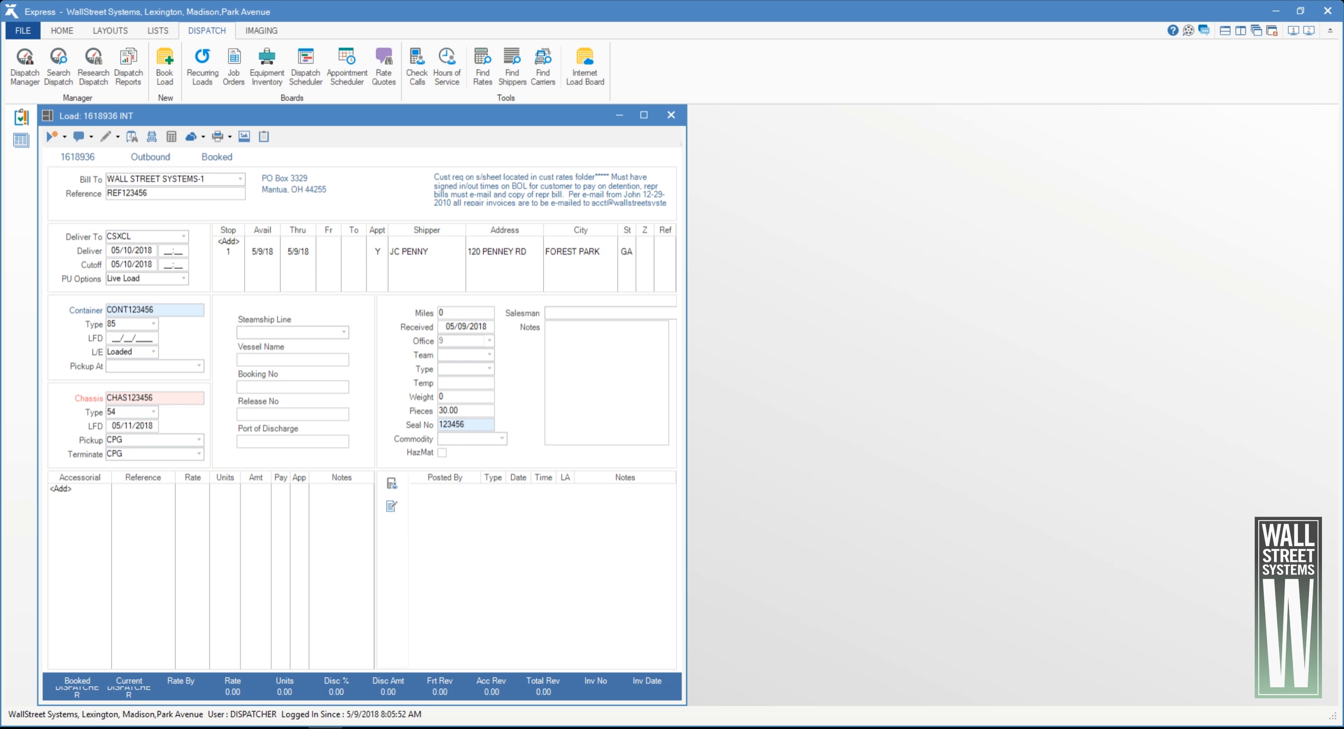
Look through the hazmat commodities, set the commodity to FREIGHT ALL KINDS, and enter "Notes here" as the load's notes
{"action": "left_click", "coordinate": [442, 453]}
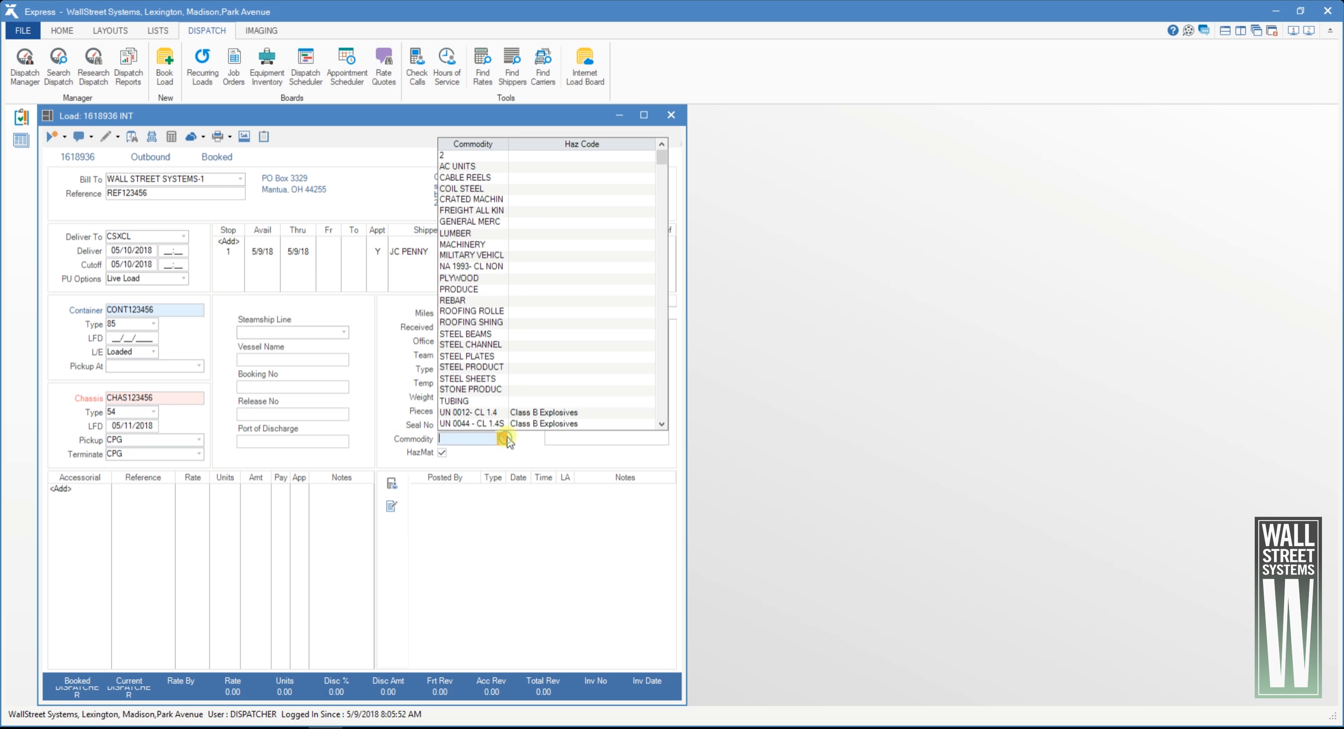
{"action": "left_click_drag", "start_coordinate": [663, 158], "coordinate": [658, 215]}
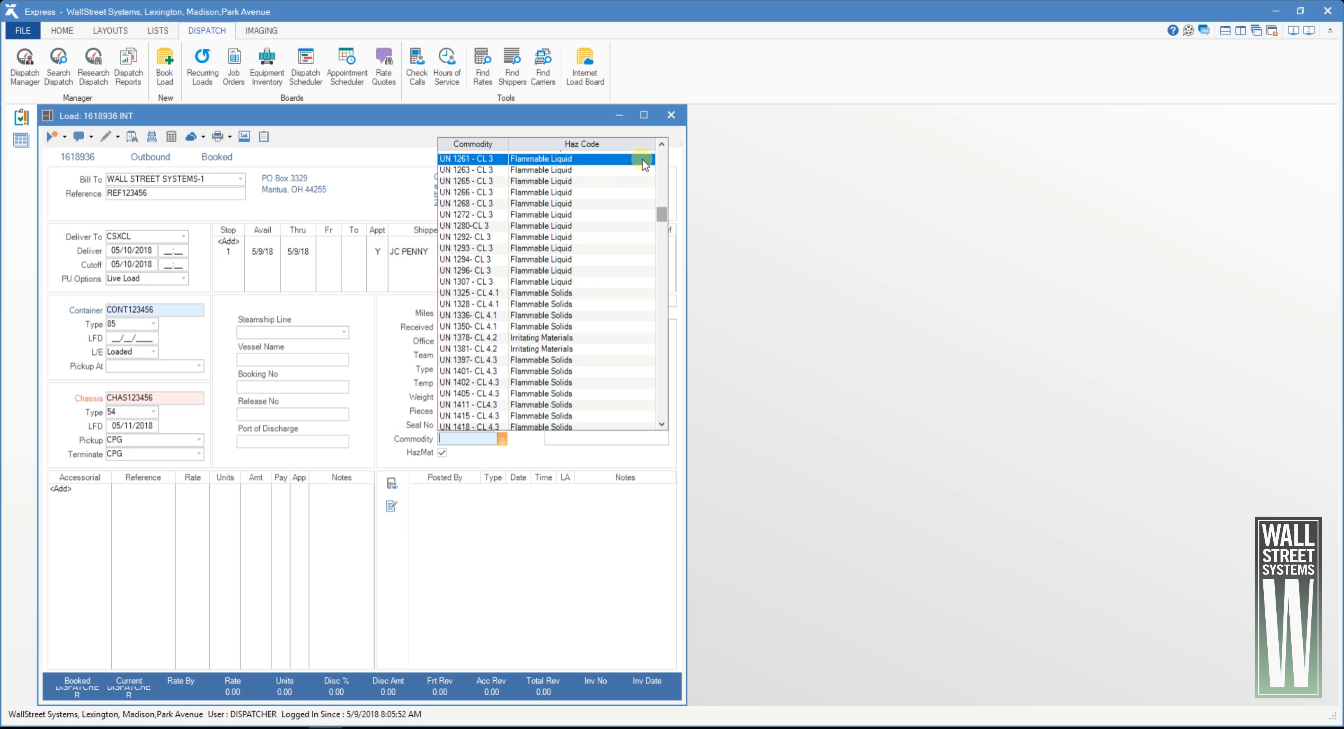
{"action": "scroll", "coordinate": [663, 159], "scroll_direction": "up", "scroll_amount": 15}
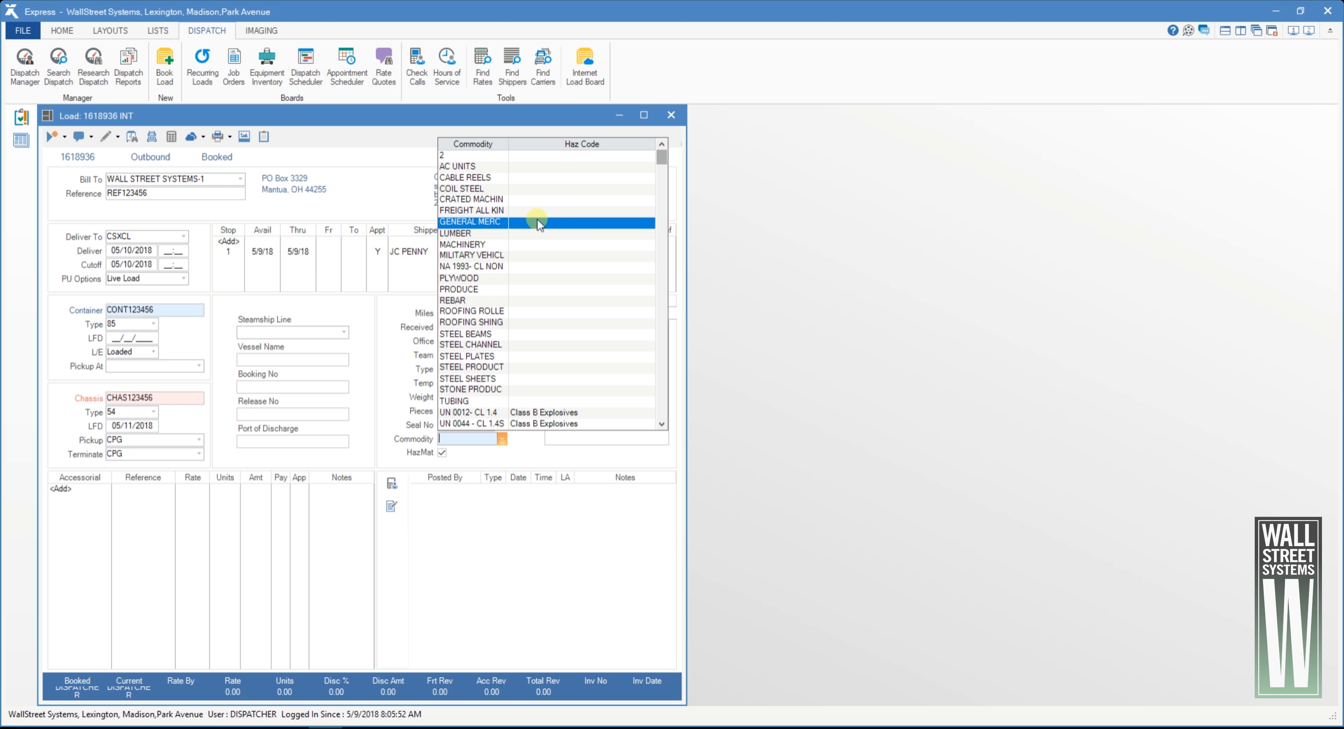
{"action": "left_click", "coordinate": [540, 210]}
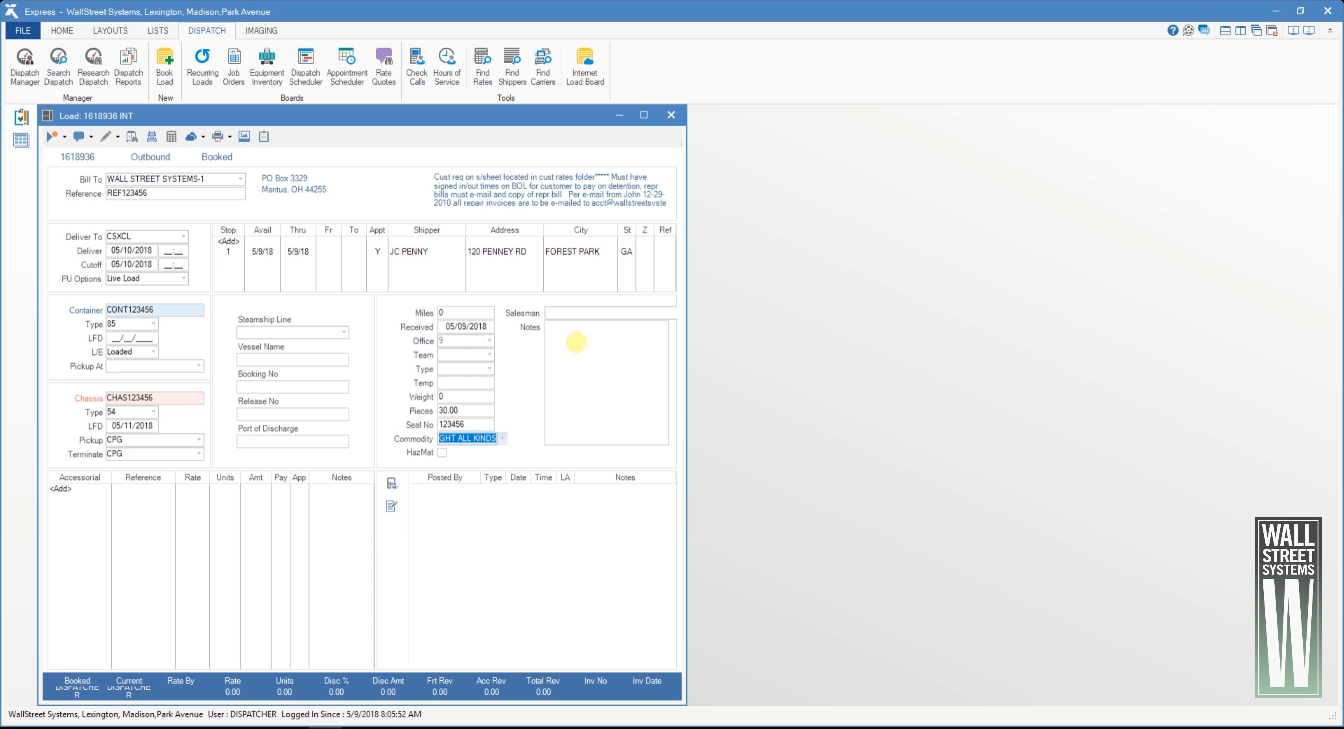
{"action": "left_click", "coordinate": [576, 333]}
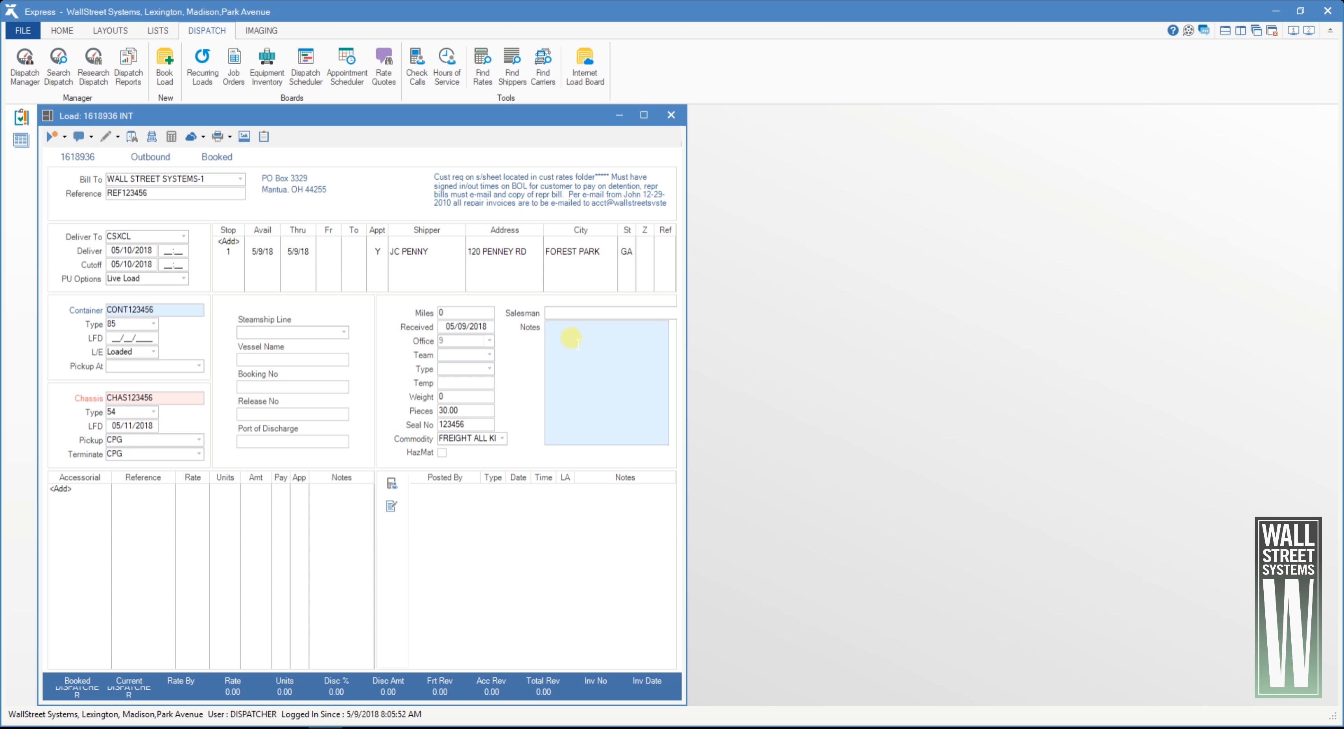
{"action": "type", "text": "Notes here"}
Rate the load manually at a flat rate of 300 and save the rating
{"action": "left_click", "coordinate": [174, 140]}
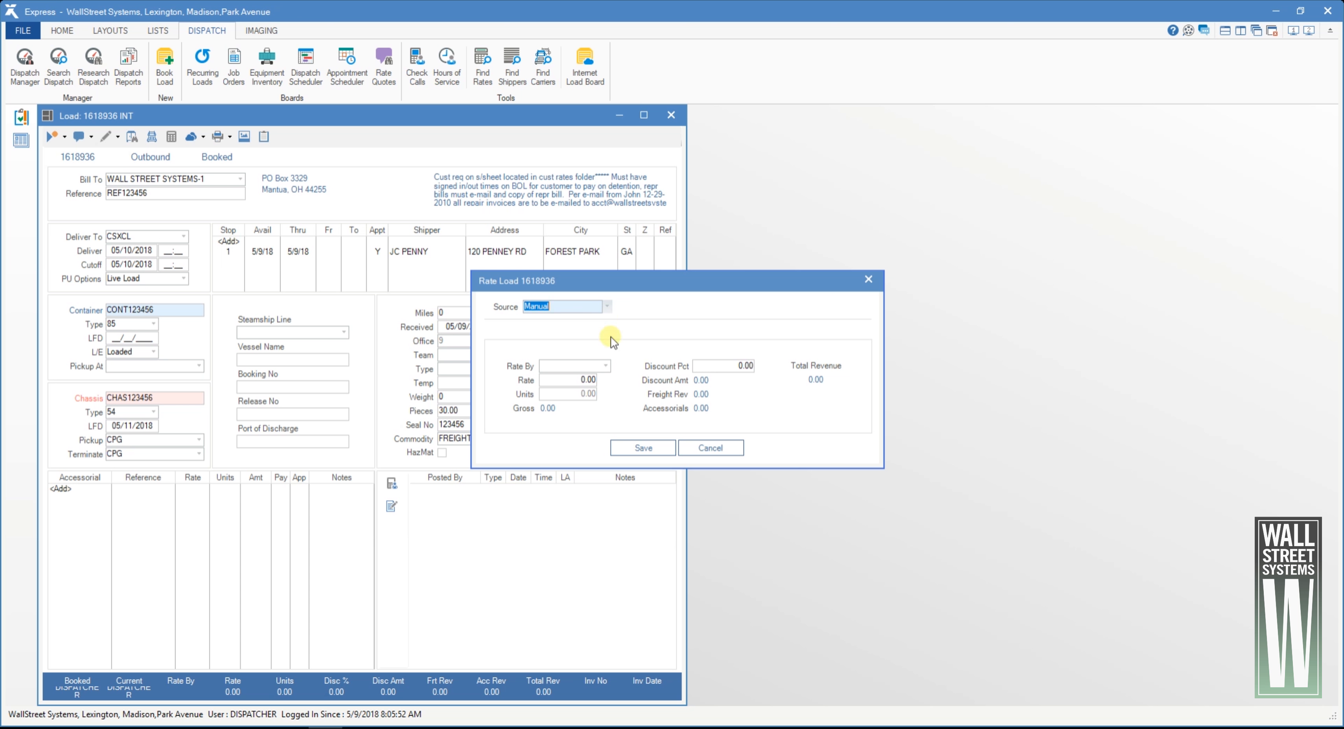
{"action": "left_click", "coordinate": [606, 366]}
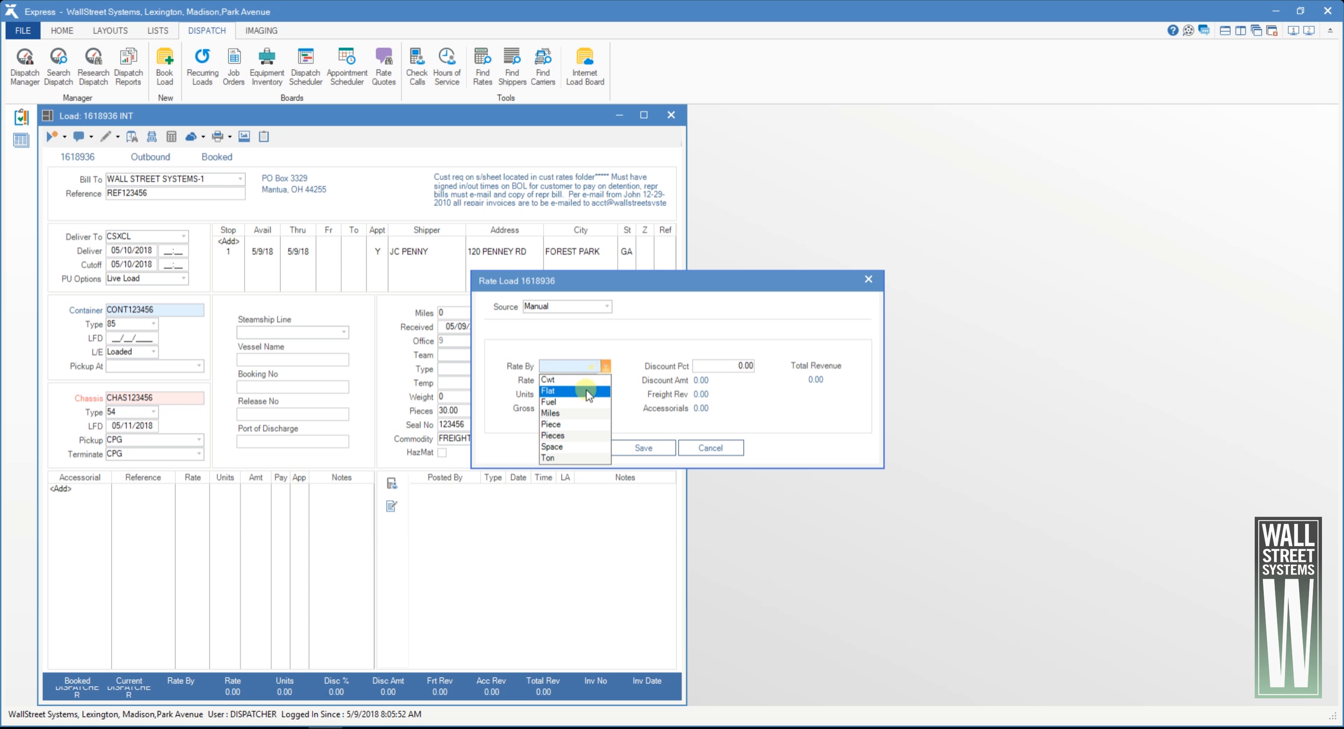
{"action": "left_click", "coordinate": [590, 381]}
{"action": "left_click", "coordinate": [569, 380]}
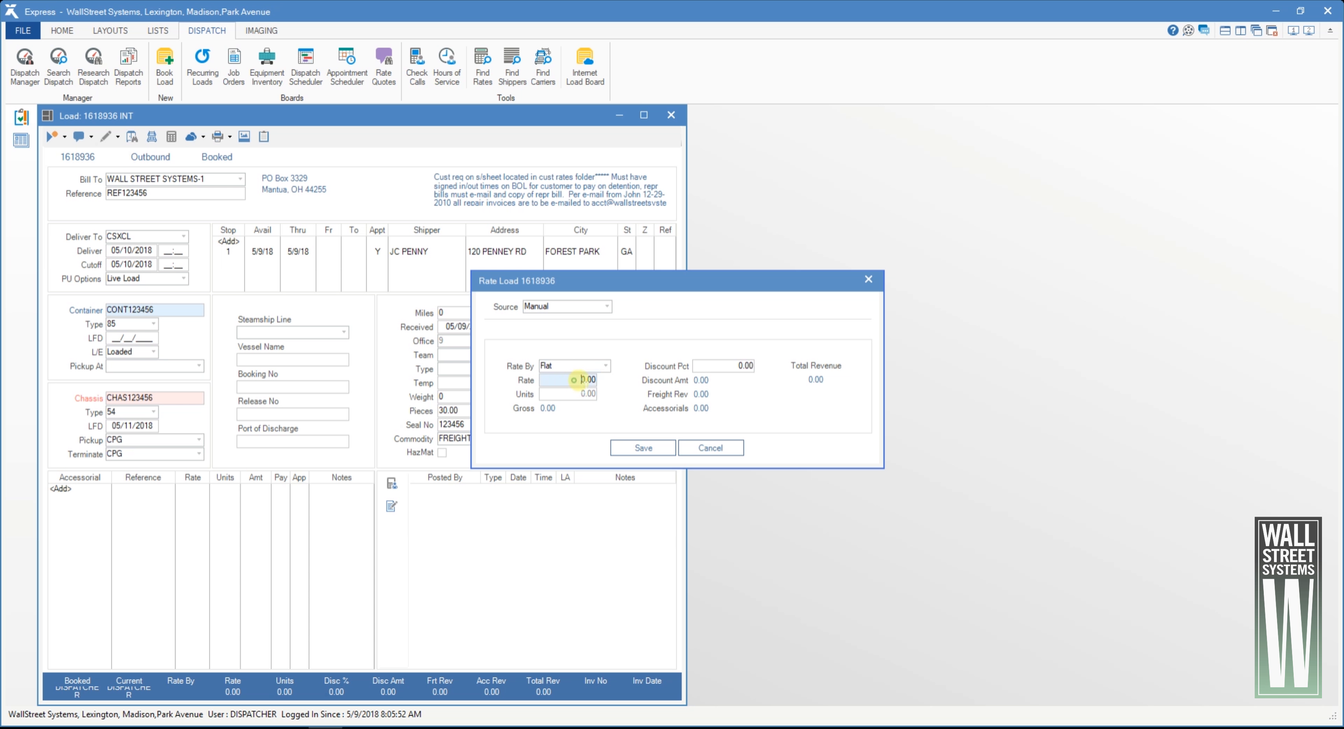
{"action": "type", "text": "300"}
{"action": "left_click", "coordinate": [719, 369]}
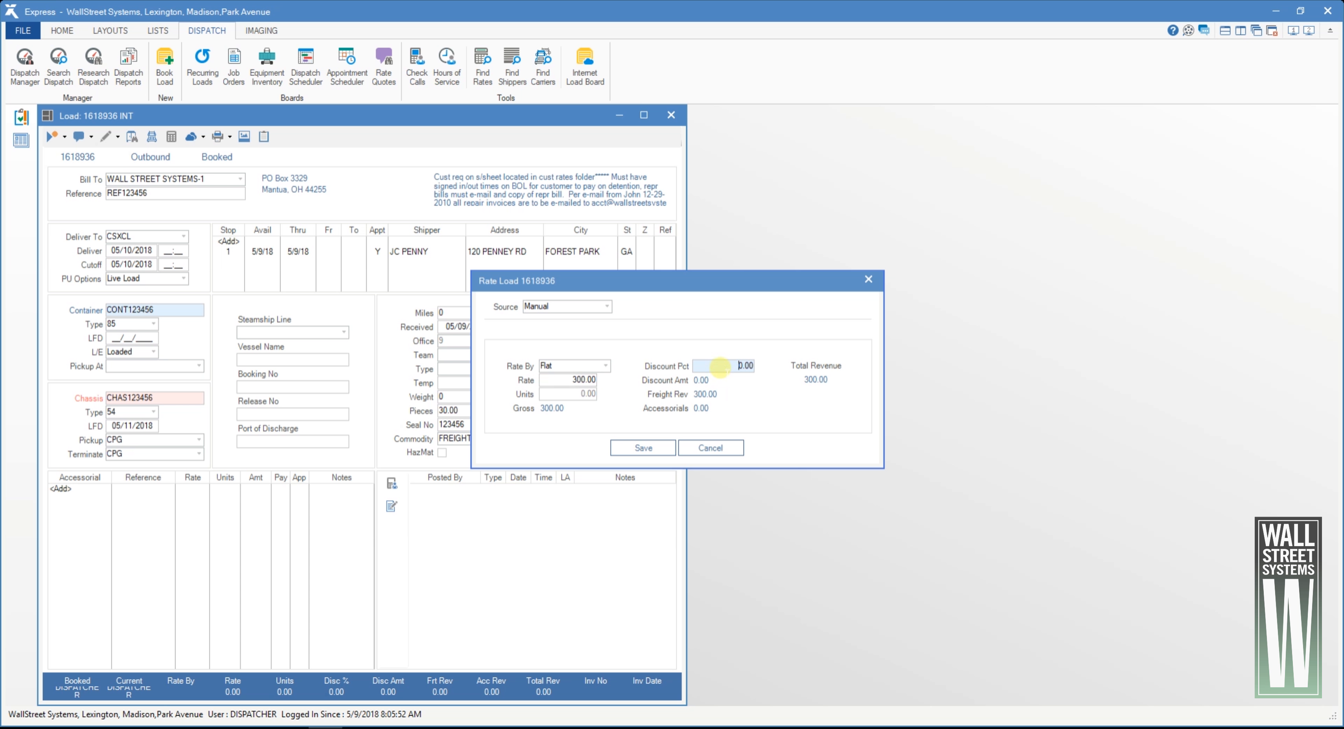
{"action": "left_click", "coordinate": [647, 446]}
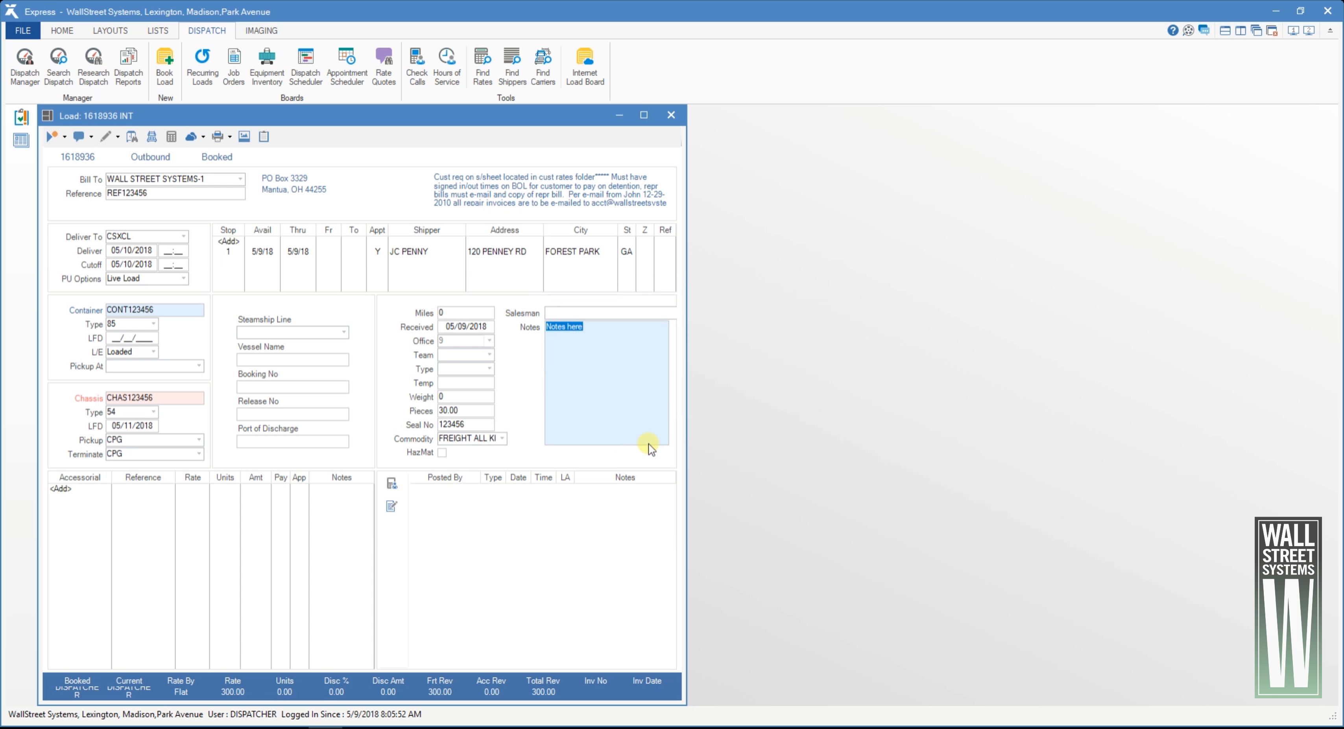
Add a Fuel Surcharge accessorial from matrix 9 at a rate of 0.20 for 300 units and save it
{"action": "left_click", "coordinate": [65, 491]}
{"action": "double_click", "coordinate": [64, 491]}
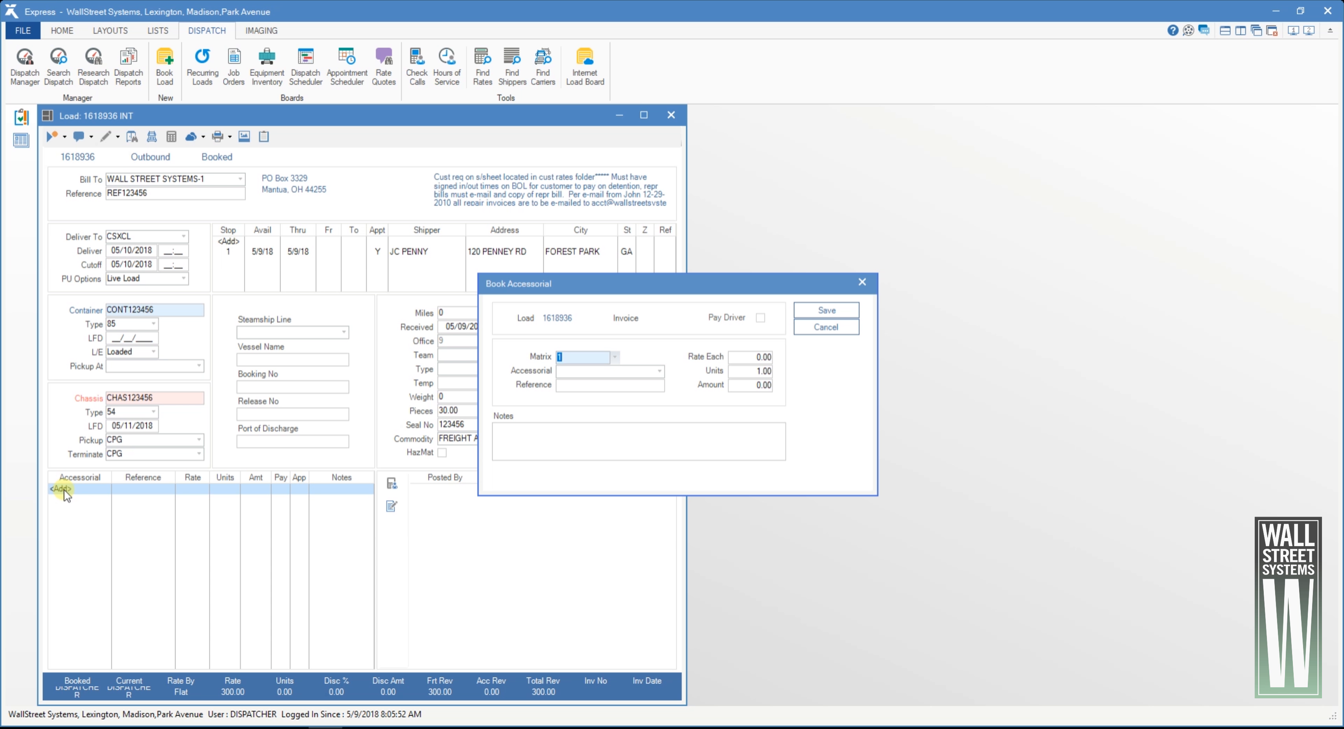
{"action": "left_click", "coordinate": [615, 356]}
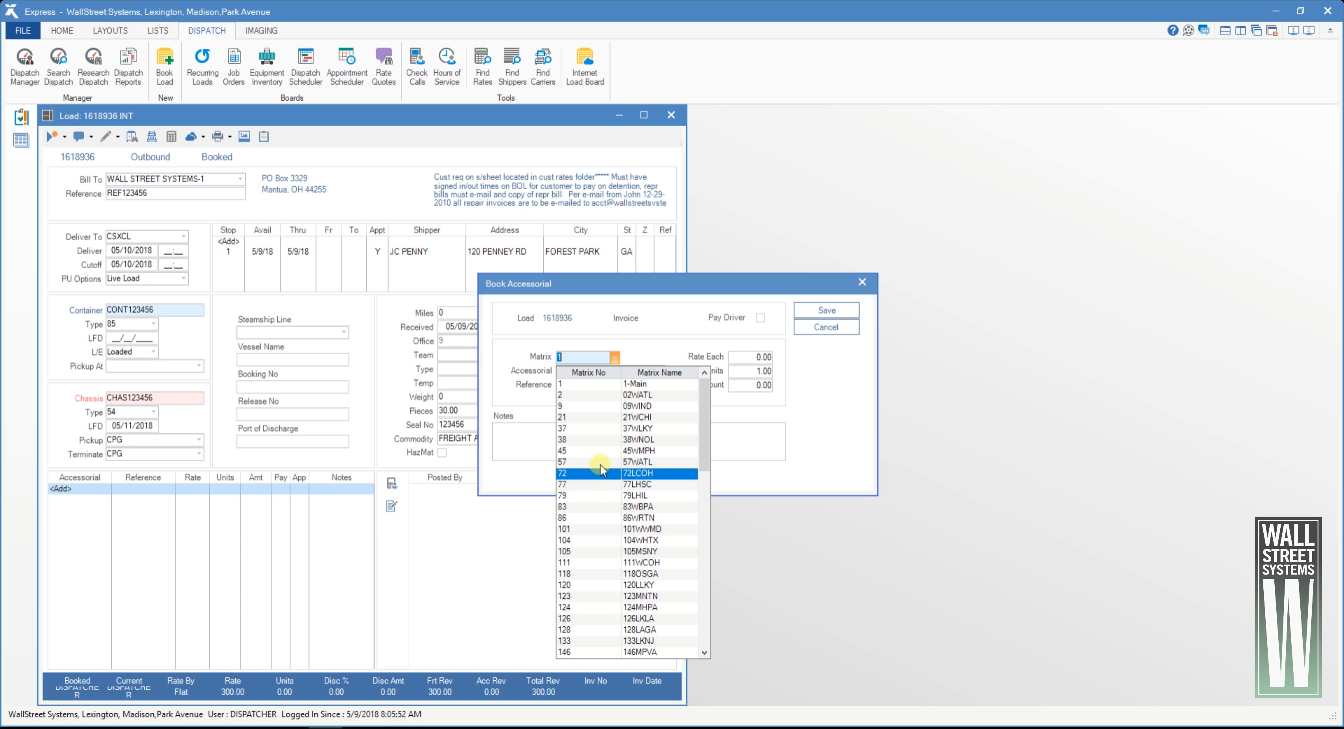
{"action": "left_click", "coordinate": [605, 408]}
{"action": "left_click", "coordinate": [660, 371]}
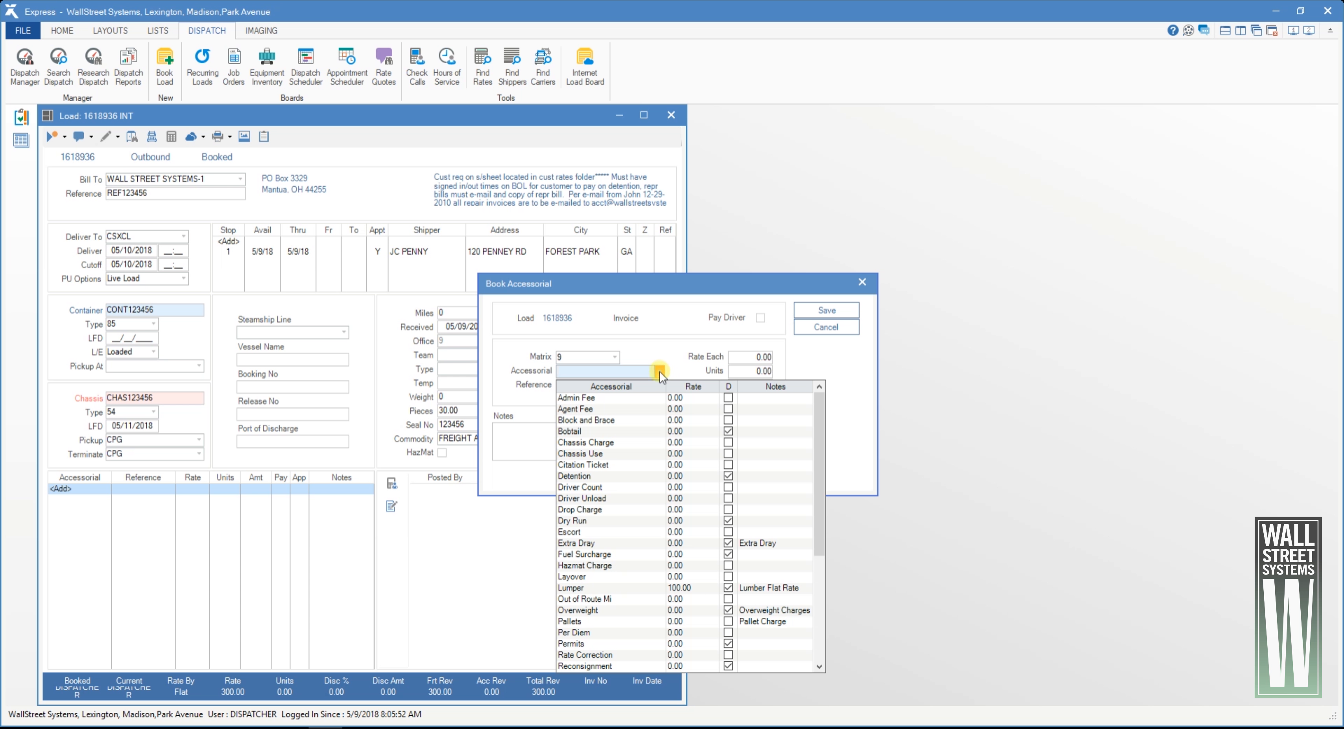
{"action": "left_click", "coordinate": [622, 558]}
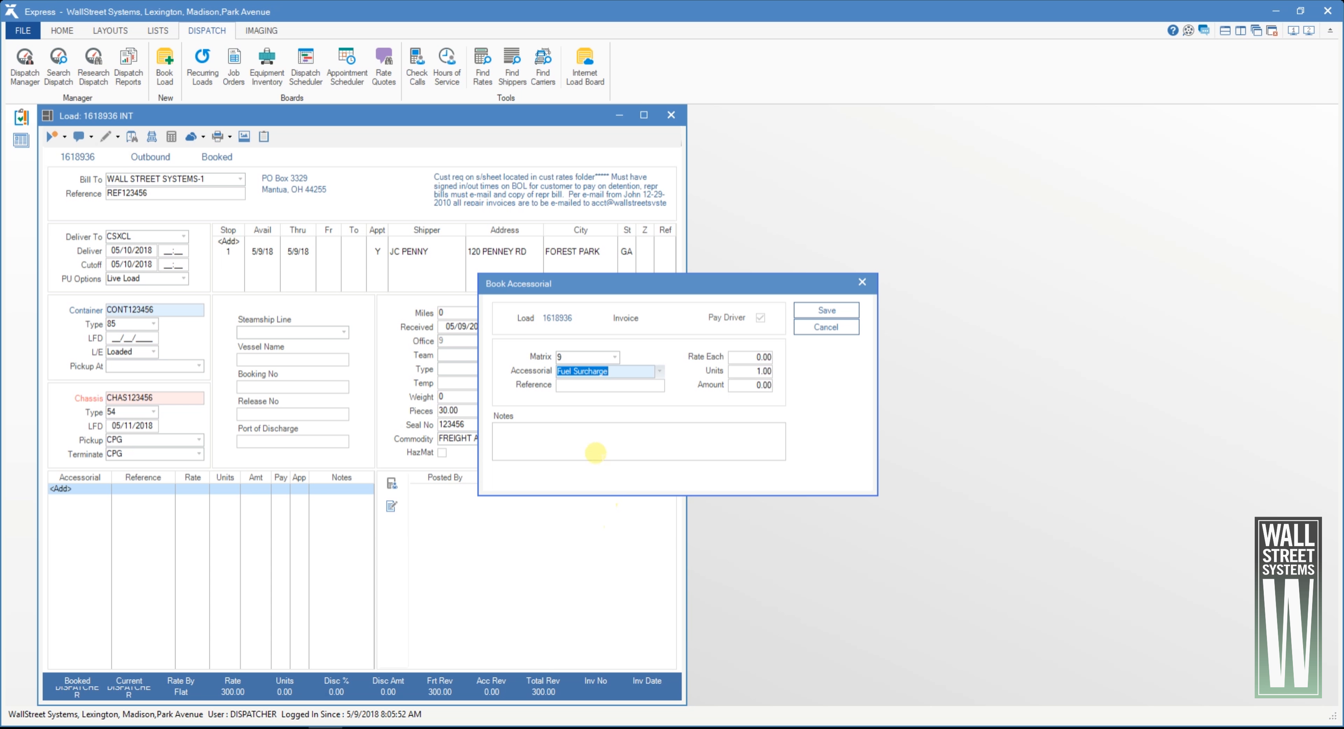
{"action": "left_click", "coordinate": [751, 357]}
{"action": "type", "text": ".20"}
{"action": "key", "text": "Tab"}
{"action": "type", "text": "300"}
{"action": "key", "text": "Tab"}
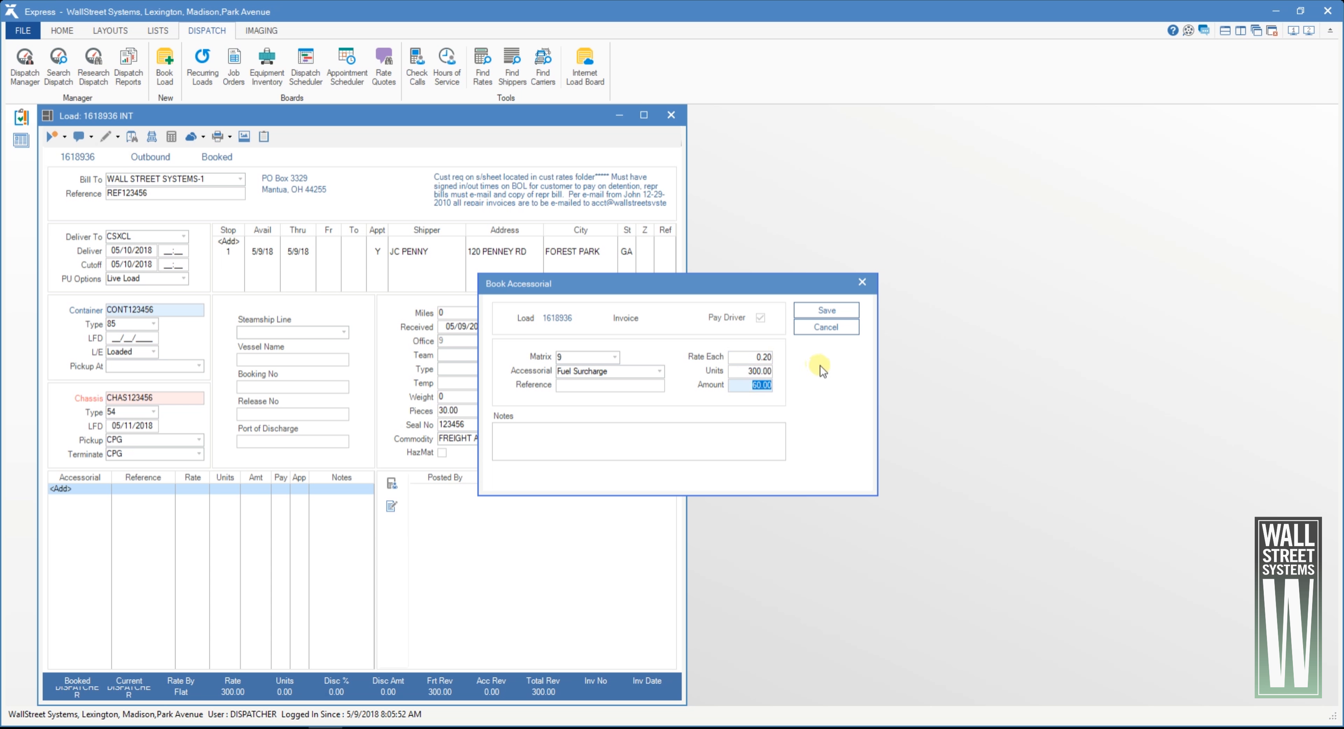
{"action": "left_click", "coordinate": [828, 312]}
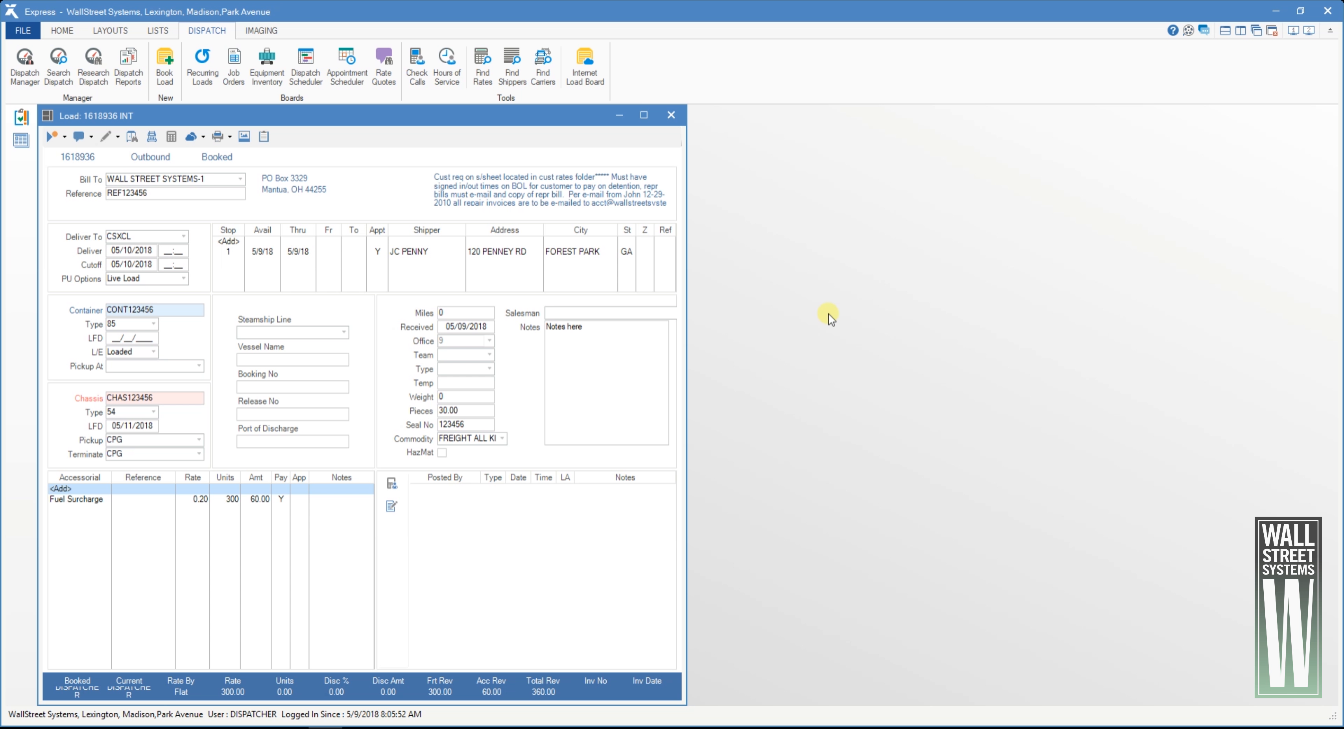
Add a Chassis Charge accessorial from matrix 9 at a rate of 30 for 2 units and save it
{"action": "double_click", "coordinate": [59, 490]}
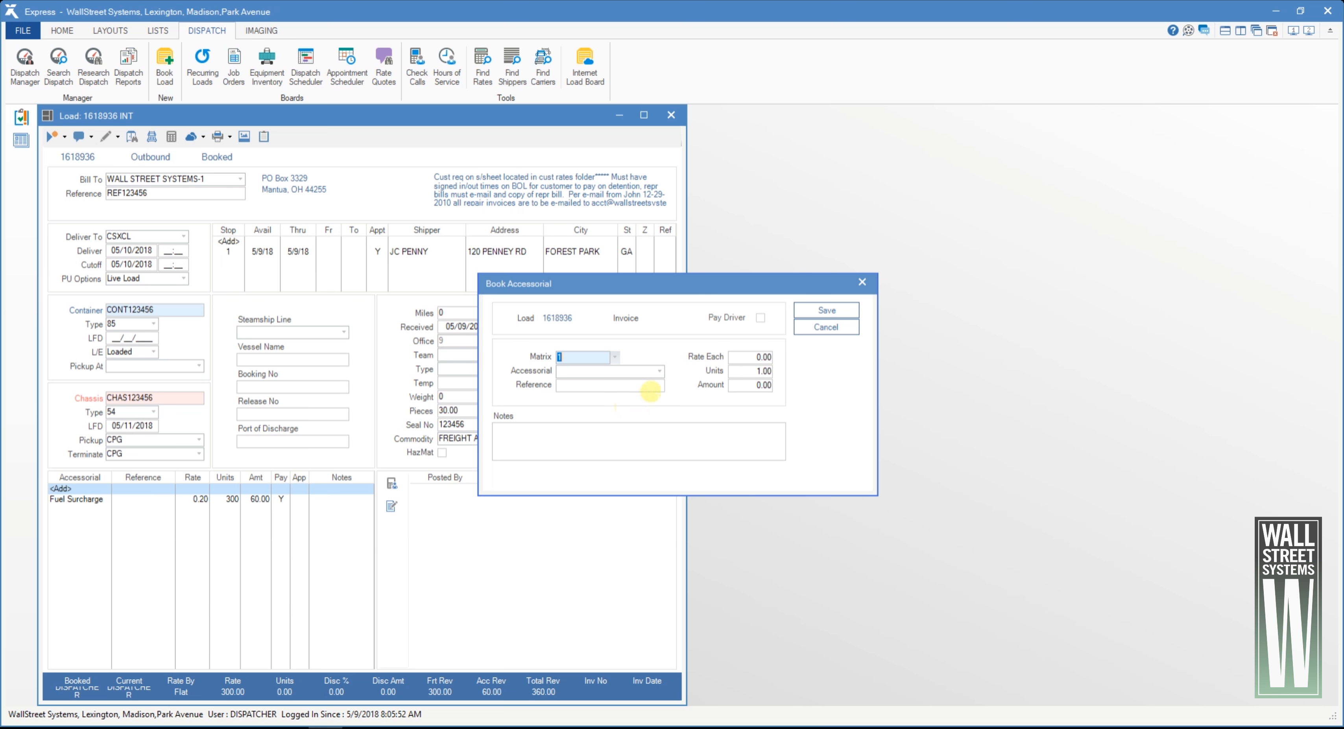
{"action": "left_click", "coordinate": [616, 358]}
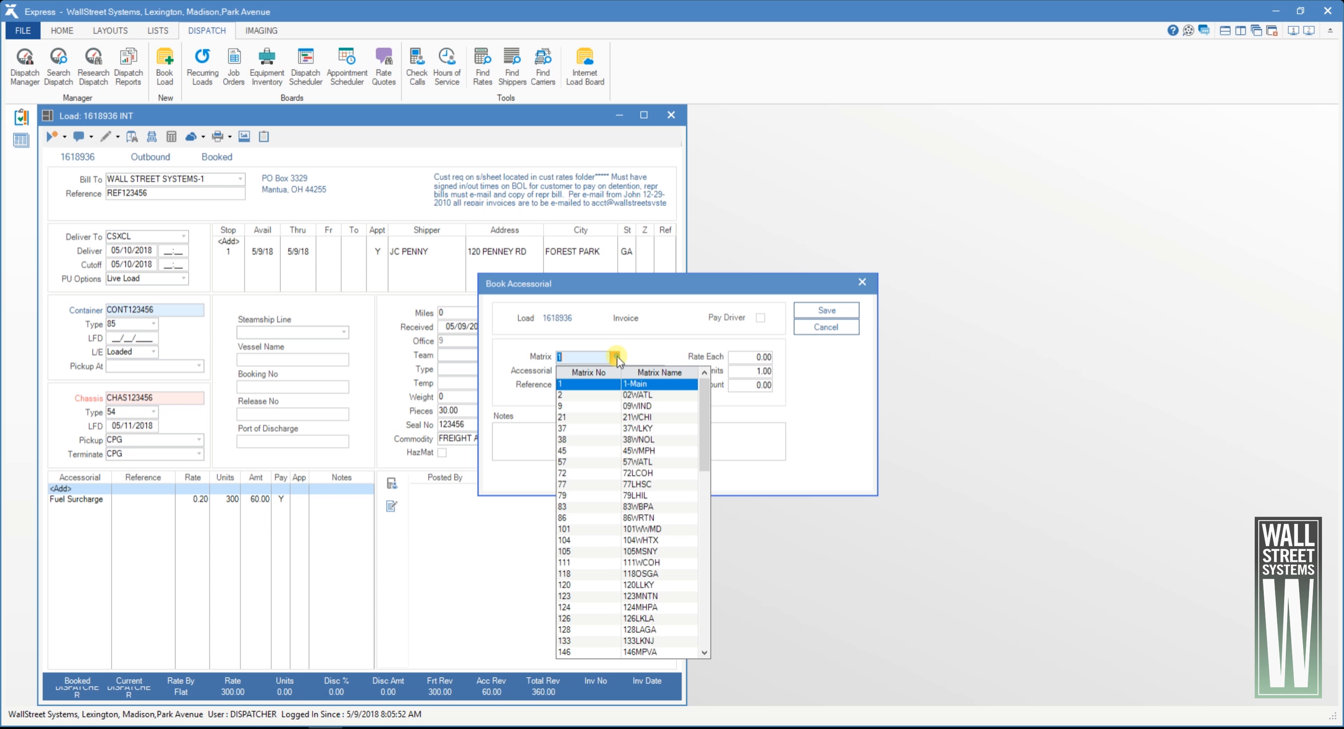
{"action": "left_click", "coordinate": [613, 408]}
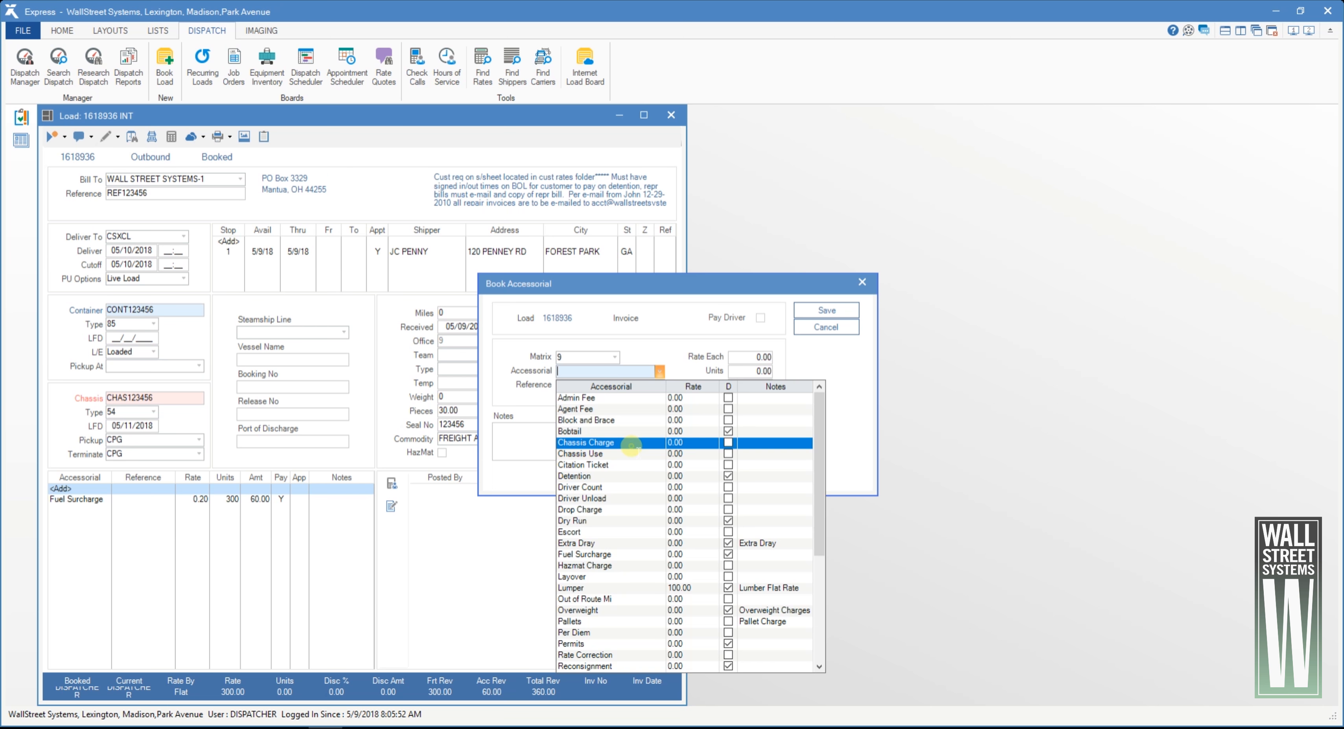
{"action": "left_click", "coordinate": [632, 443]}
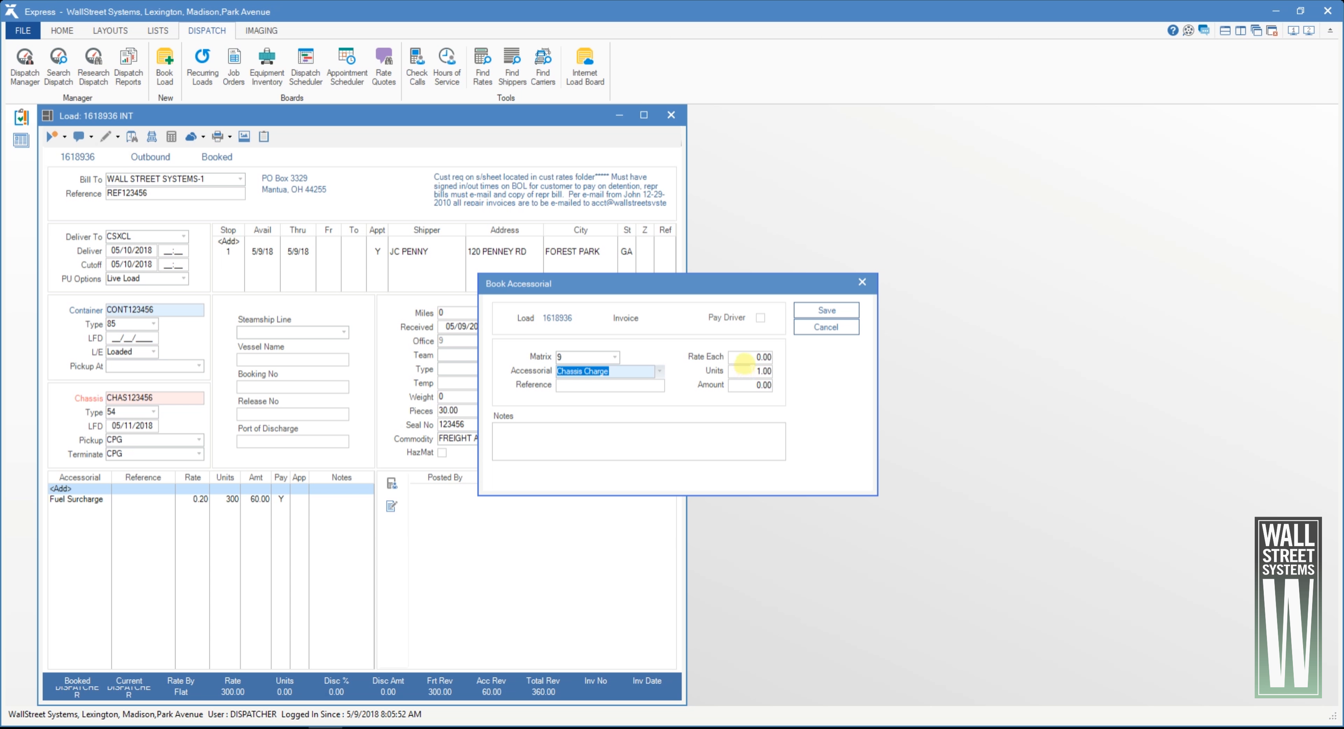
{"action": "left_click", "coordinate": [749, 357]}
{"action": "type", "text": "30"}
{"action": "key", "text": "Tab"}
{"action": "type", "text": "2"}
{"action": "key", "text": "Tab"}
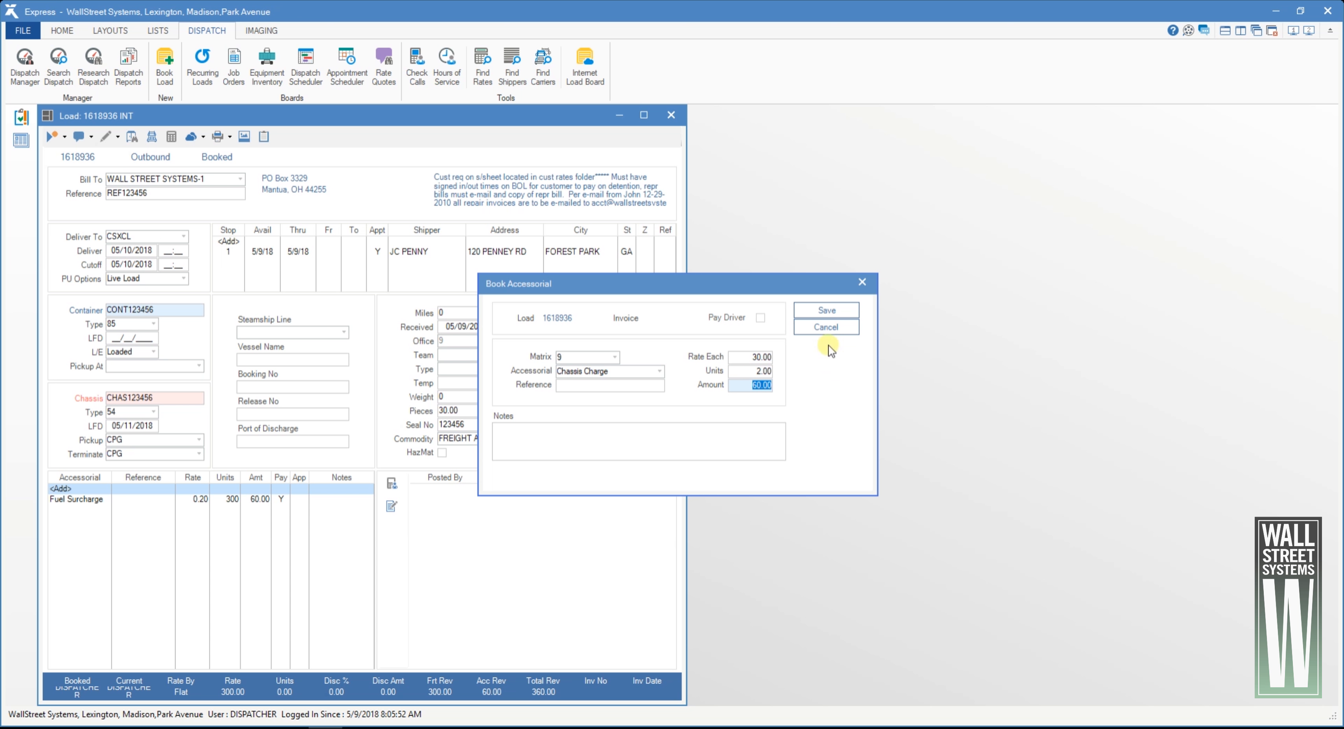
{"action": "left_click", "coordinate": [824, 310]}
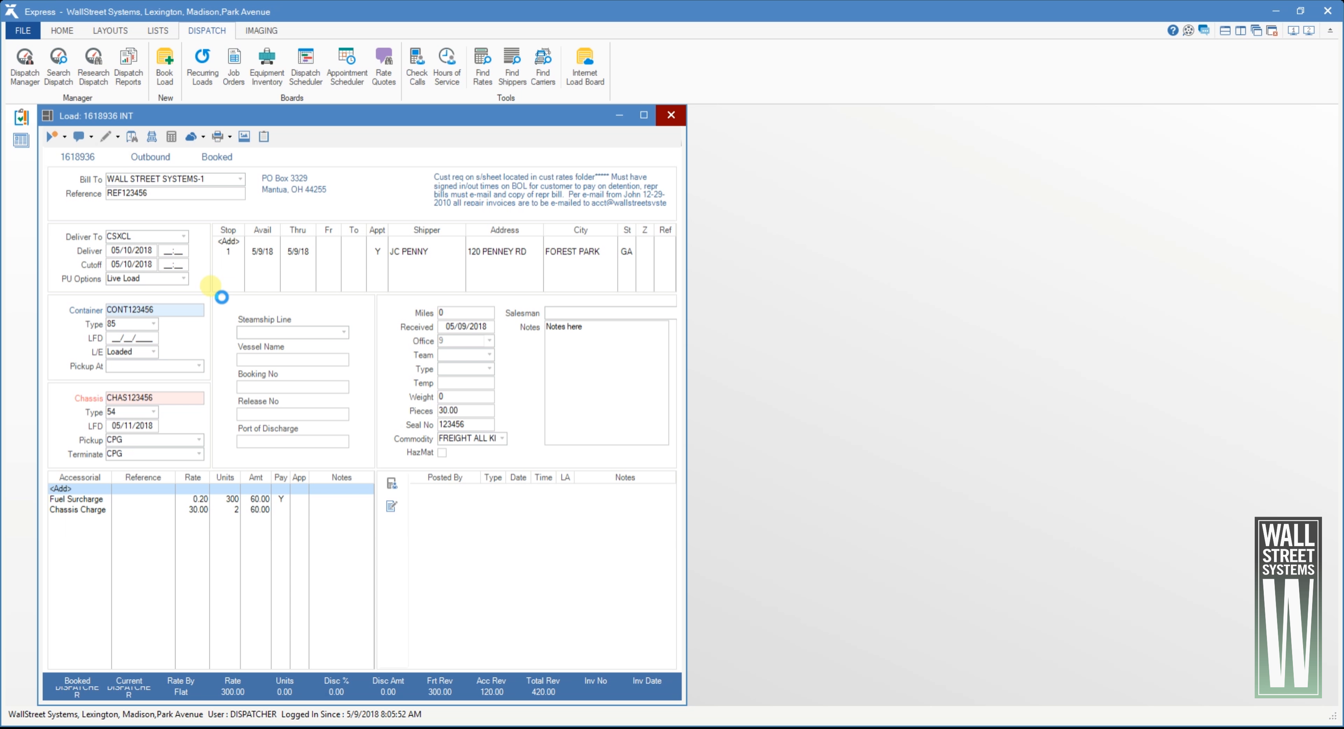
Close the load and reopen the booked JC PENNY load from the Intermodal Available list in Dispatch Manager
{"action": "key", "text": "Escape"}
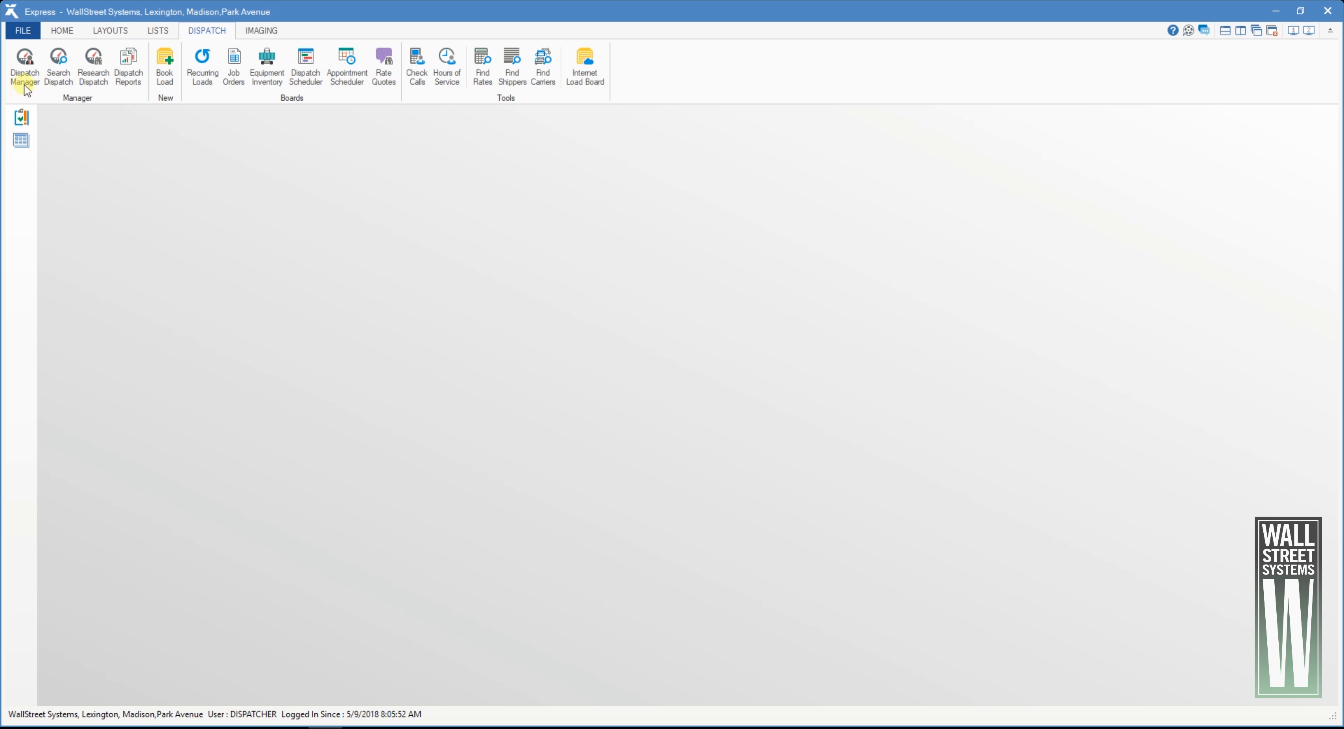
{"action": "left_click", "coordinate": [25, 73]}
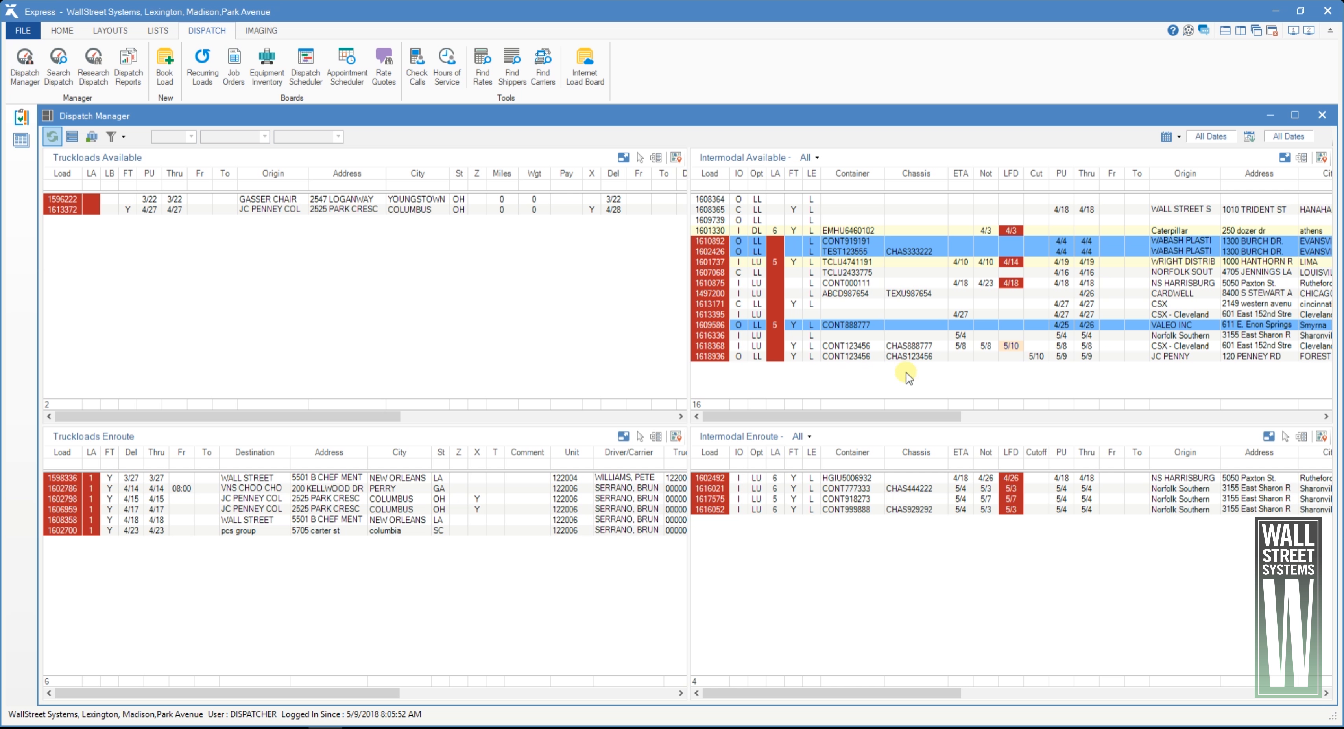
{"action": "left_click", "coordinate": [860, 359]}
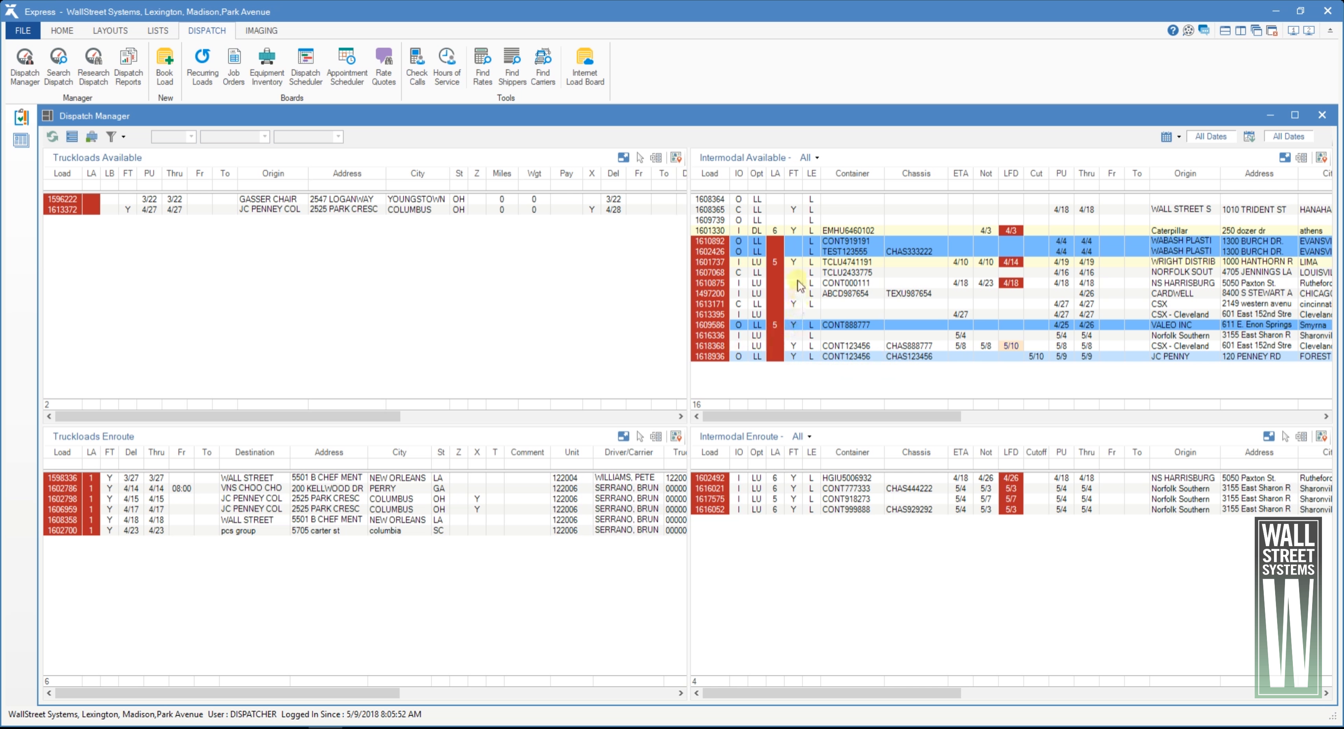
{"action": "double_click", "coordinate": [723, 357]}
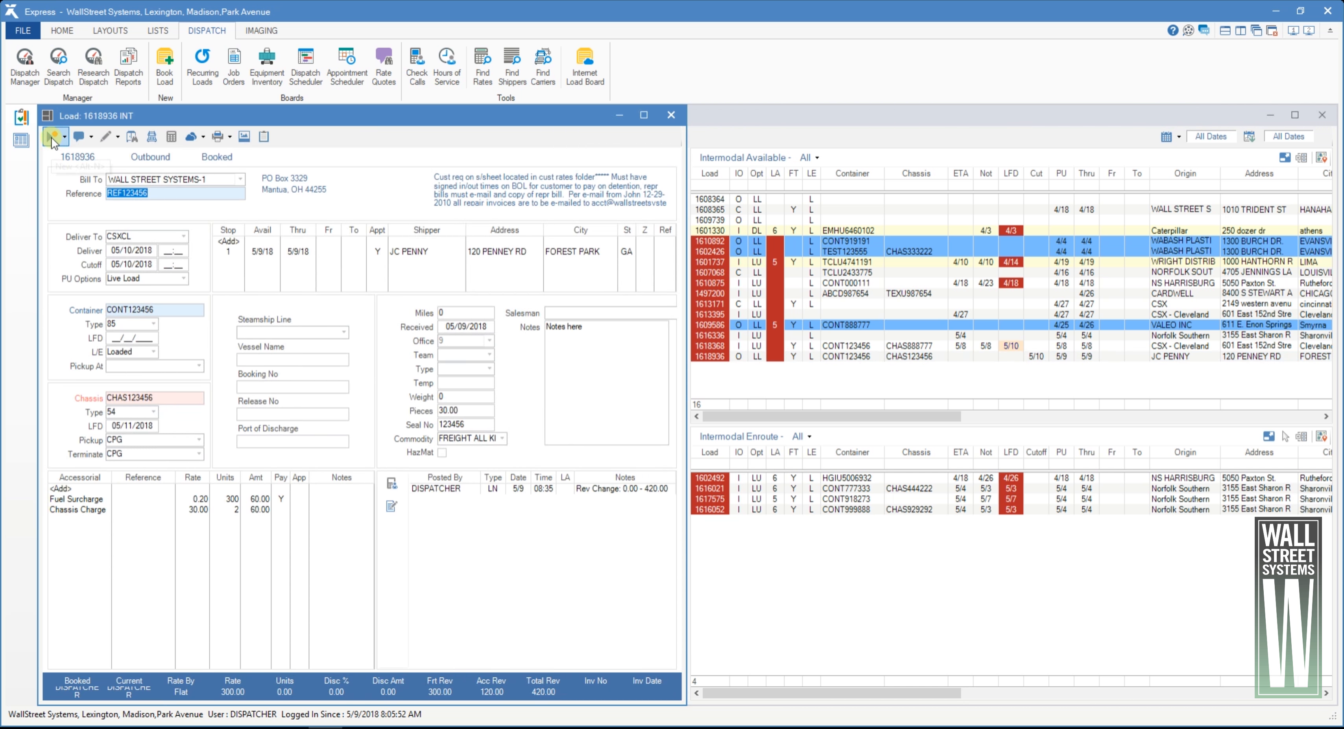
Set up a single duplicate of the load, including reference numbers, posting to freight tracking and images
{"action": "left_click", "coordinate": [52, 140]}
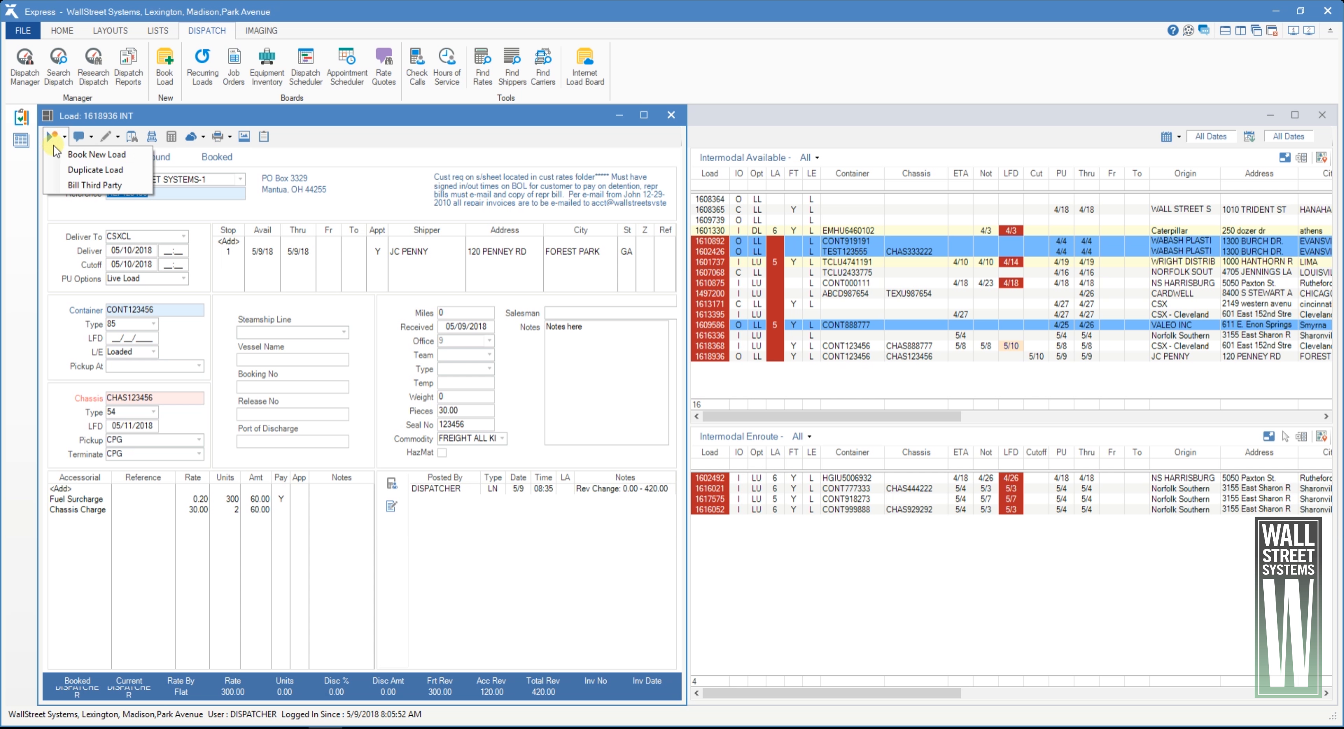
{"action": "left_click", "coordinate": [91, 171]}
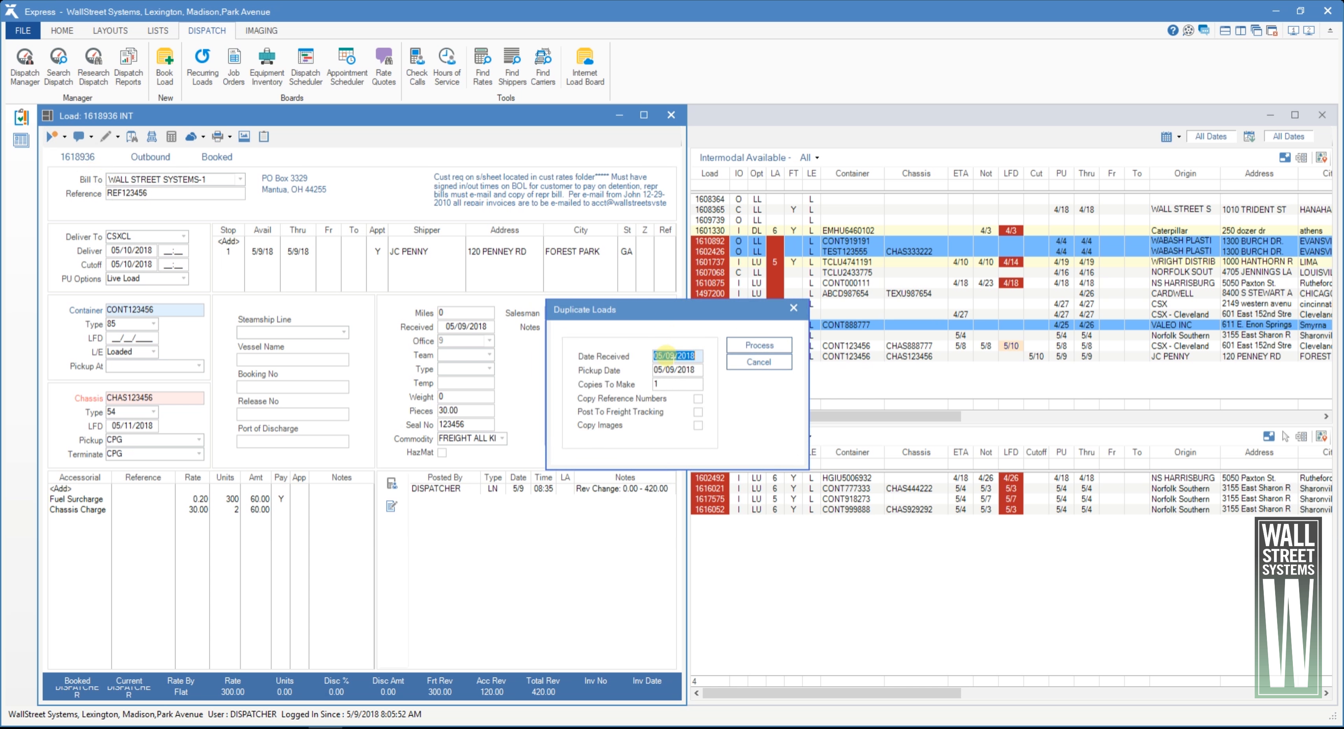
{"action": "double_click", "coordinate": [660, 384]}
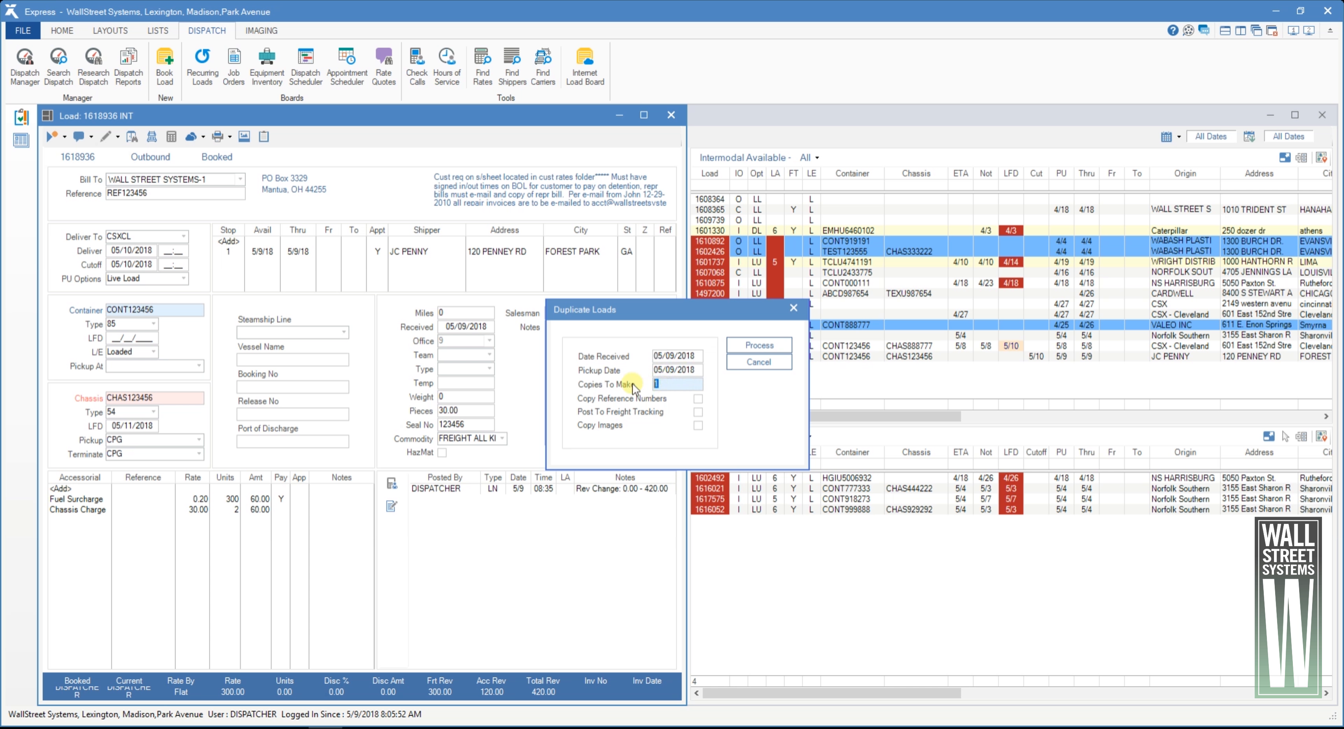
{"action": "left_click", "coordinate": [699, 401]}
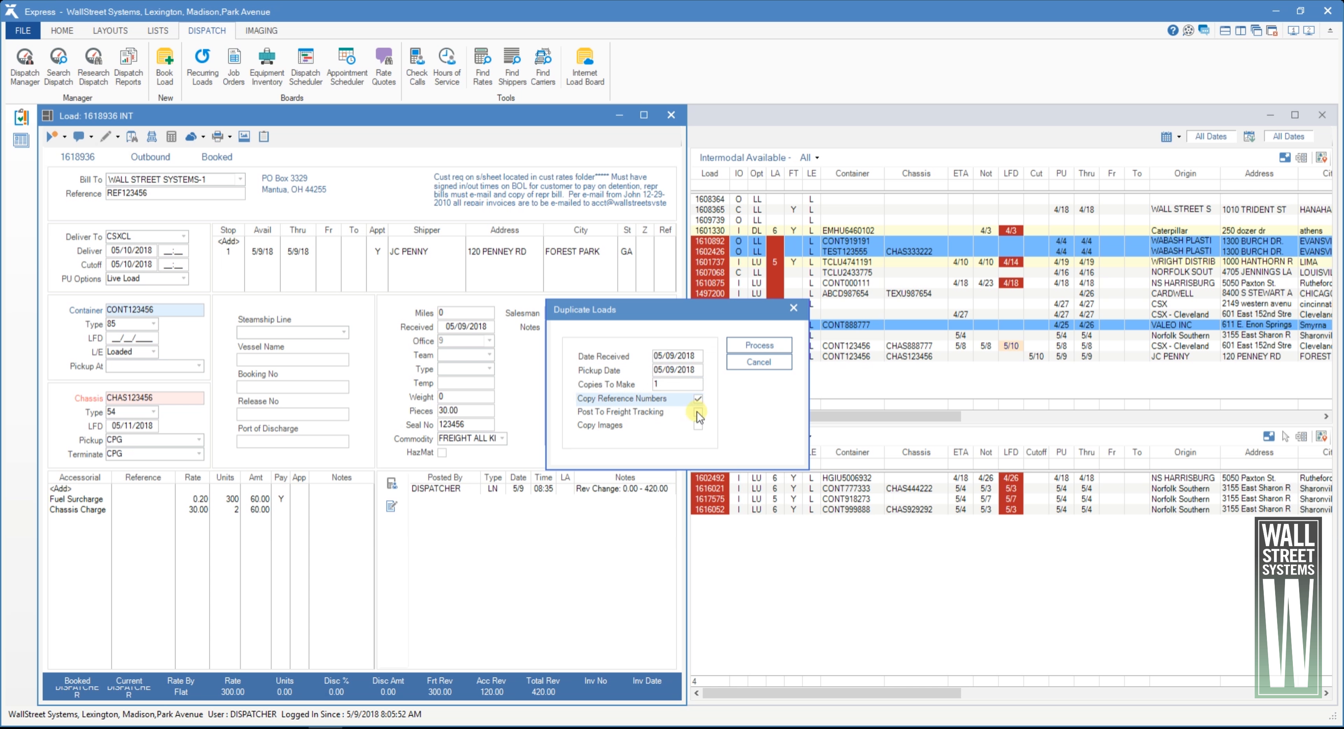
{"action": "left_click", "coordinate": [698, 412]}
{"action": "left_click", "coordinate": [698, 426]}
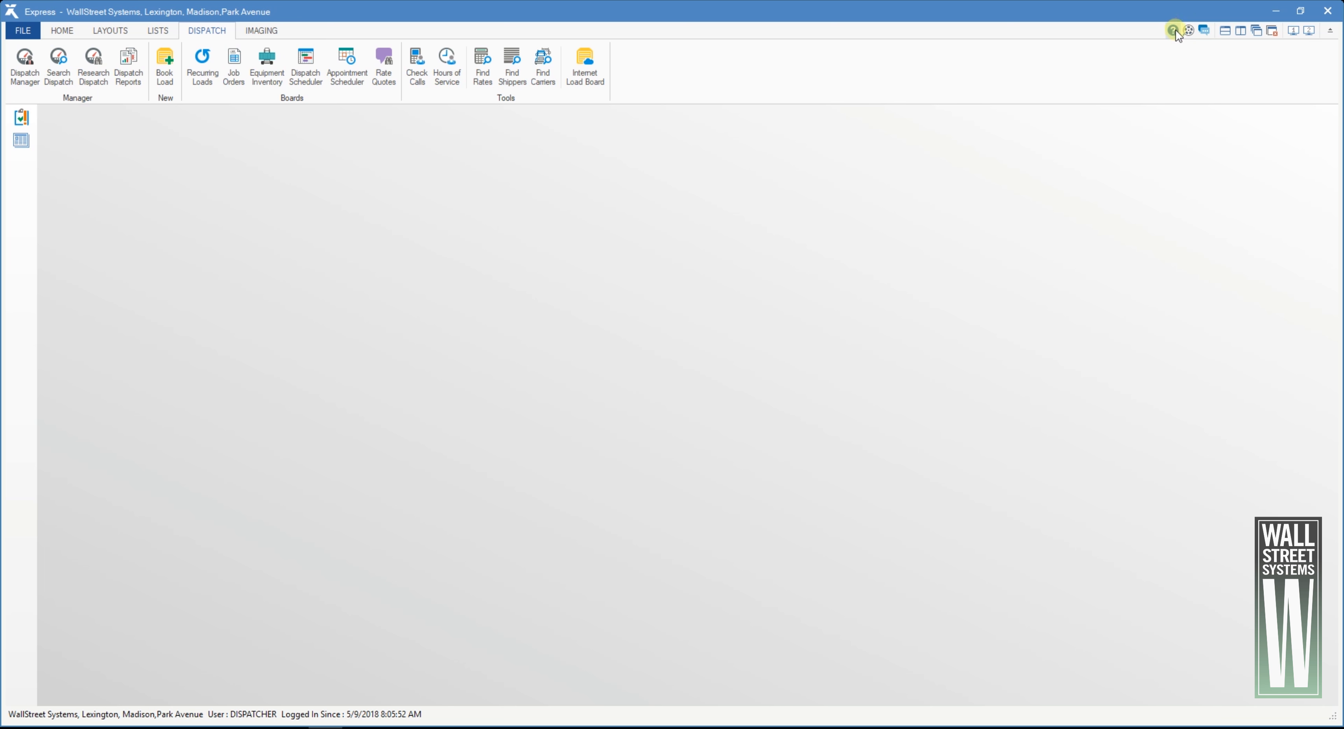
{"action": "key", "text": "F1"}
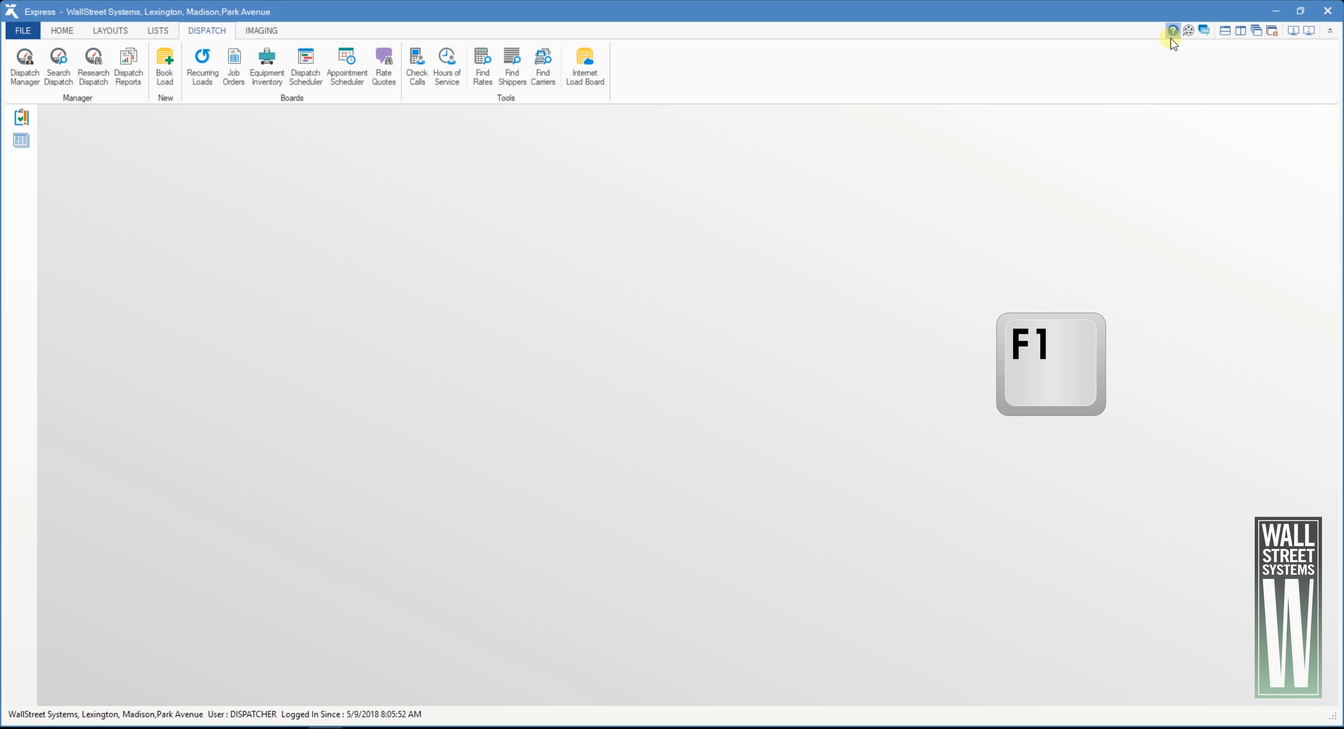